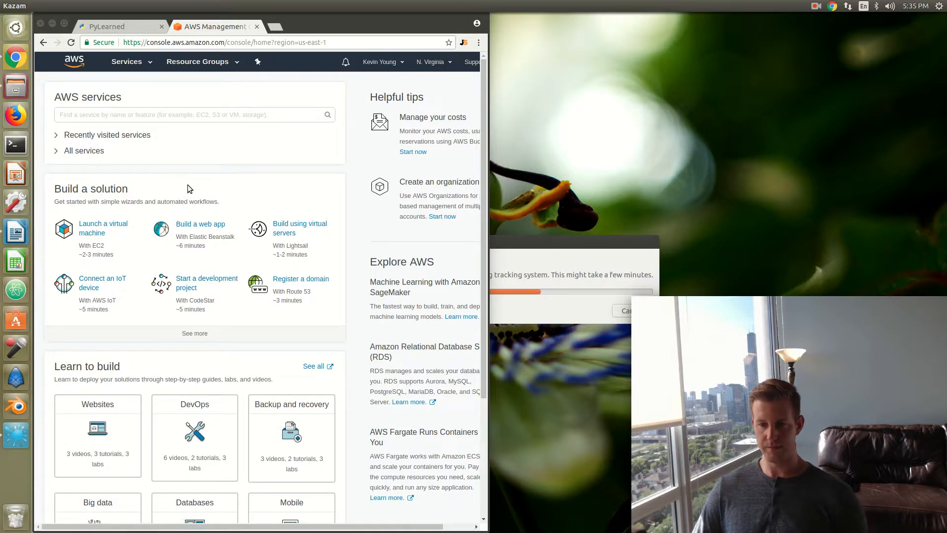
Step: Start launching an EC2 virtual machine and search the AWS Marketplace images for "deep learning"
{"action": "left_click", "coordinate": [101, 228]}
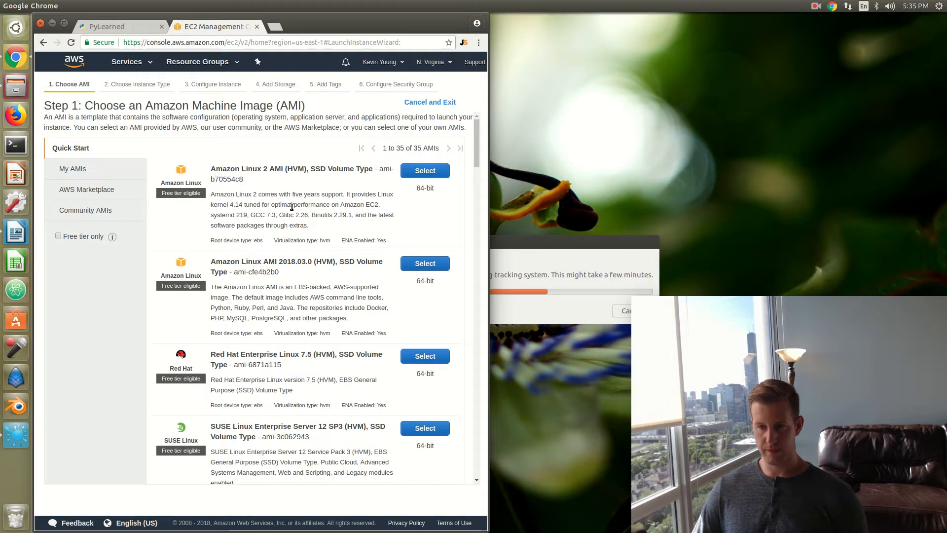
{"action": "left_click", "coordinate": [98, 192]}
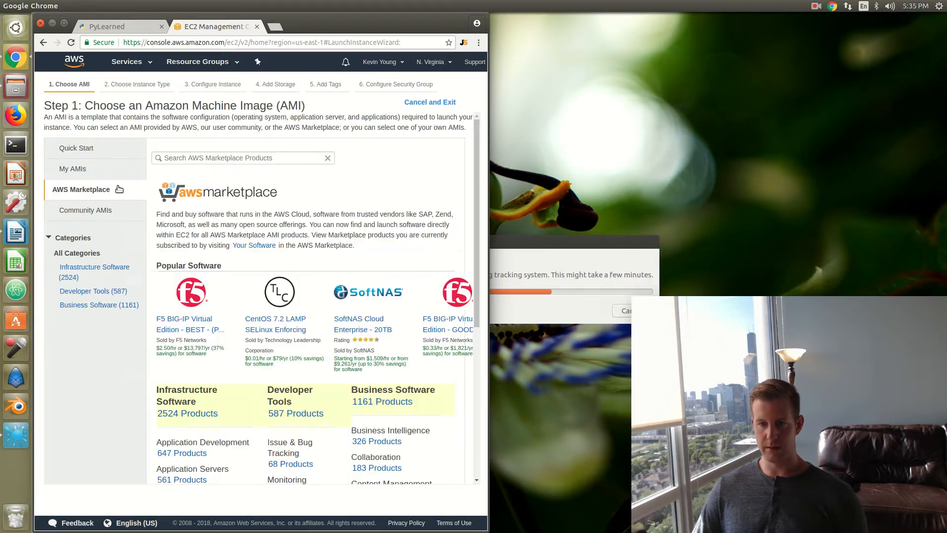
{"action": "left_click", "coordinate": [180, 163]}
{"action": "type", "text": "deeplearning"}
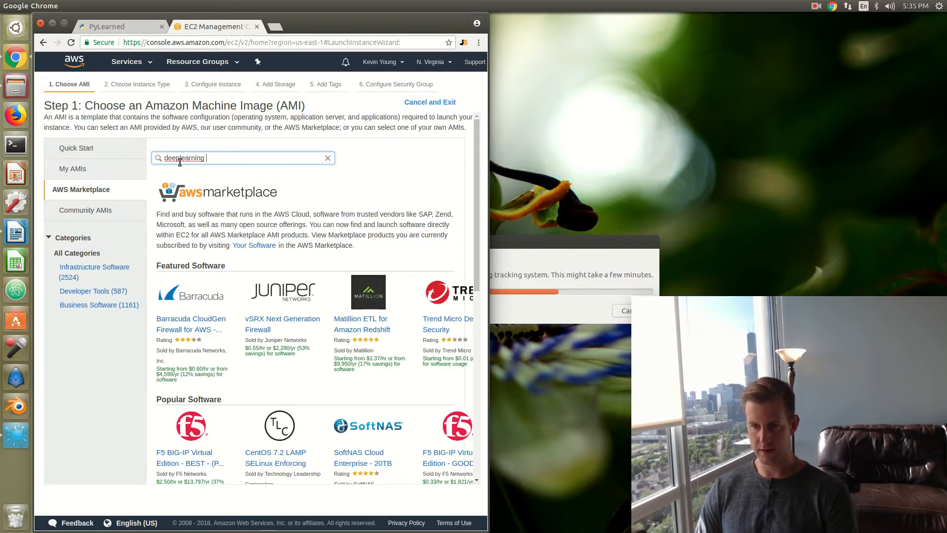
{"action": "key", "text": "Return"}
Step: Examine the Deep Learning AMIs offered by Amazon Web Services, comparing the Ubuntu, Base and Source Code variants
{"action": "scroll", "coordinate": [251, 229], "scroll_direction": "down", "scroll_amount": 10}
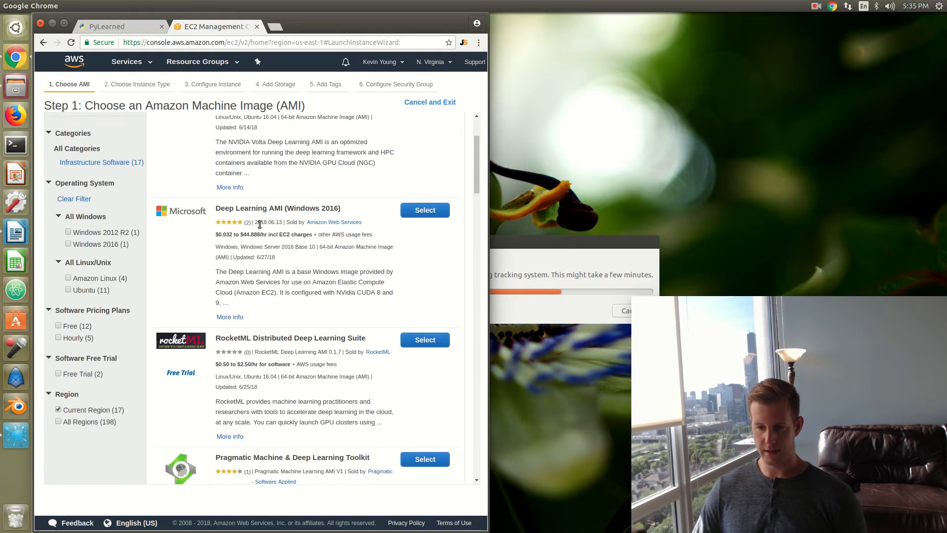
{"action": "scroll", "coordinate": [255, 229], "scroll_direction": "down", "scroll_amount": 3}
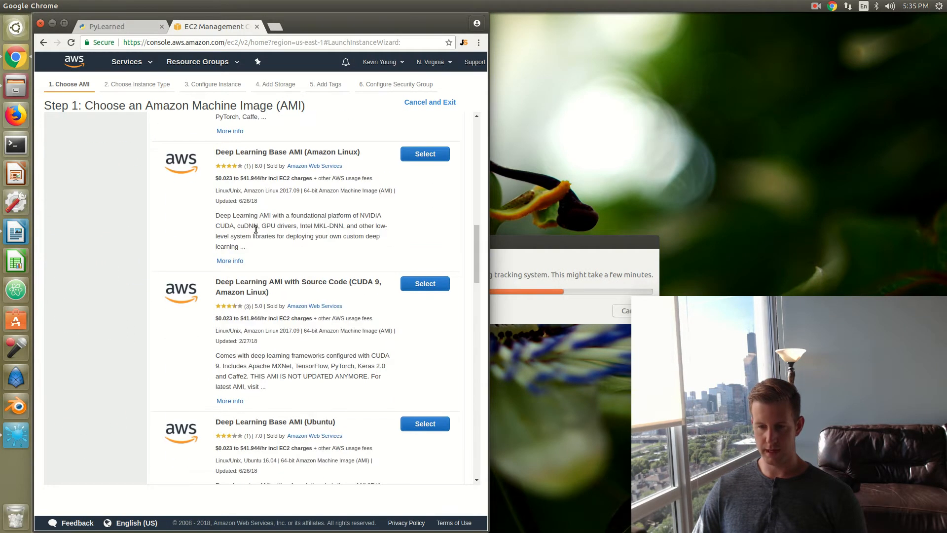
{"action": "scroll", "coordinate": [281, 304], "scroll_direction": "up", "scroll_amount": 2}
{"action": "scroll", "coordinate": [232, 202], "scroll_direction": "up", "scroll_amount": 2}
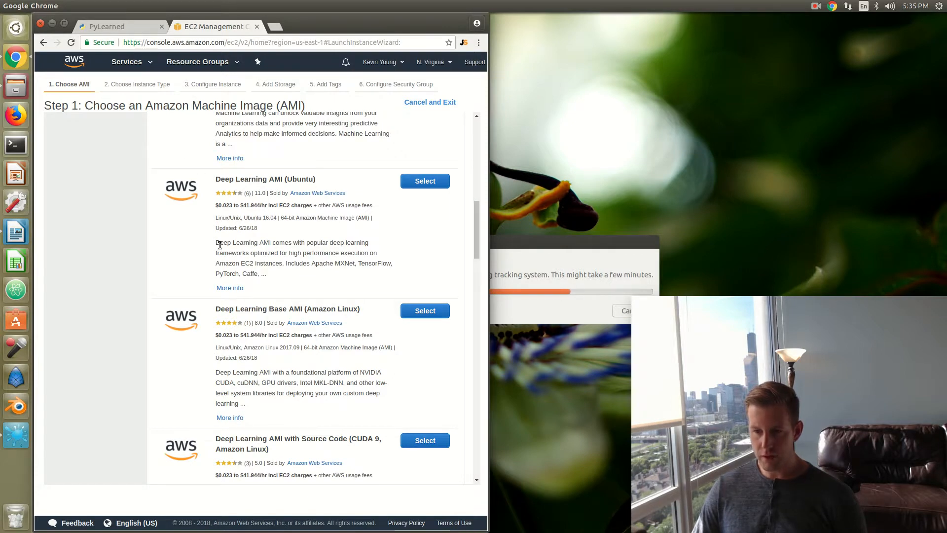
{"action": "scroll", "coordinate": [222, 246], "scroll_direction": "down", "scroll_amount": 3}
{"action": "scroll", "coordinate": [250, 325], "scroll_direction": "down", "scroll_amount": 1}
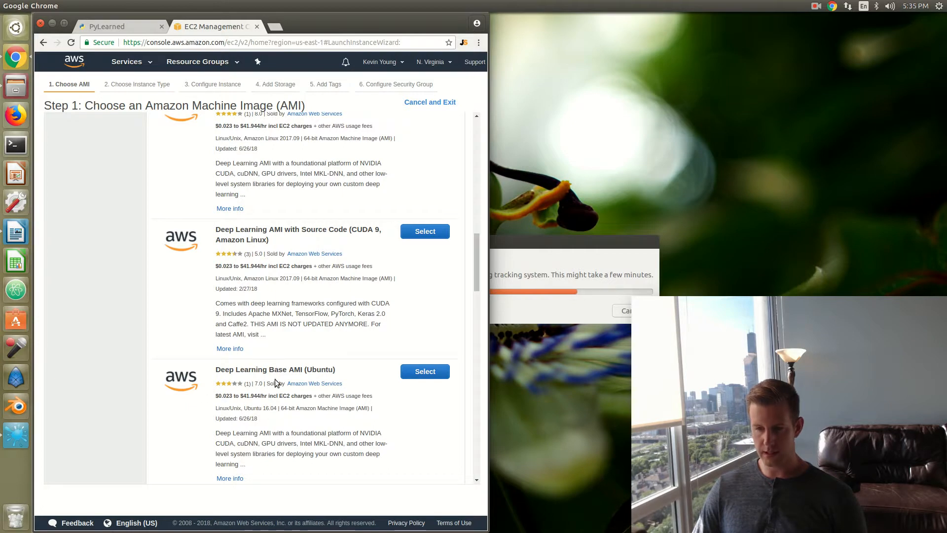
{"action": "scroll", "coordinate": [272, 365], "scroll_direction": "up", "scroll_amount": 4}
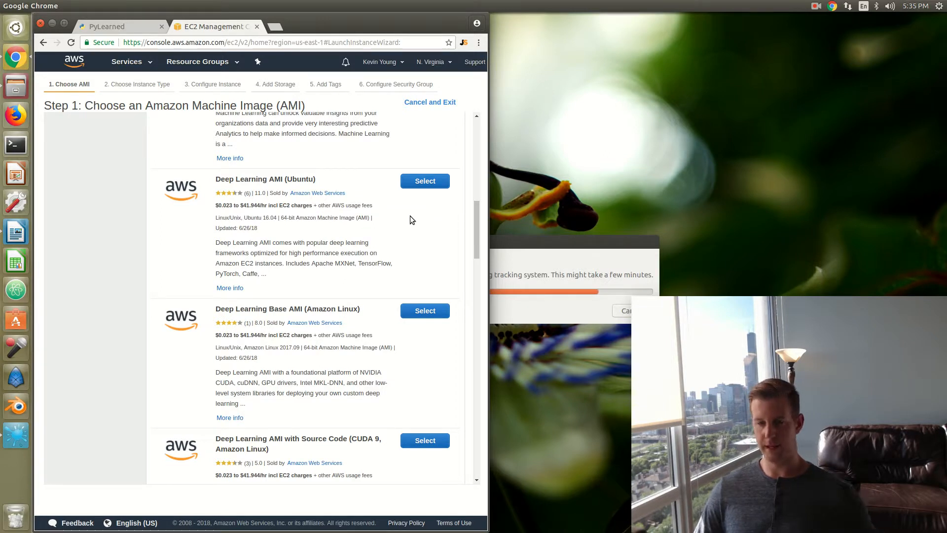
{"action": "left_click", "coordinate": [416, 182]}
{"action": "scroll", "coordinate": [312, 326], "scroll_direction": "down", "scroll_amount": 5}
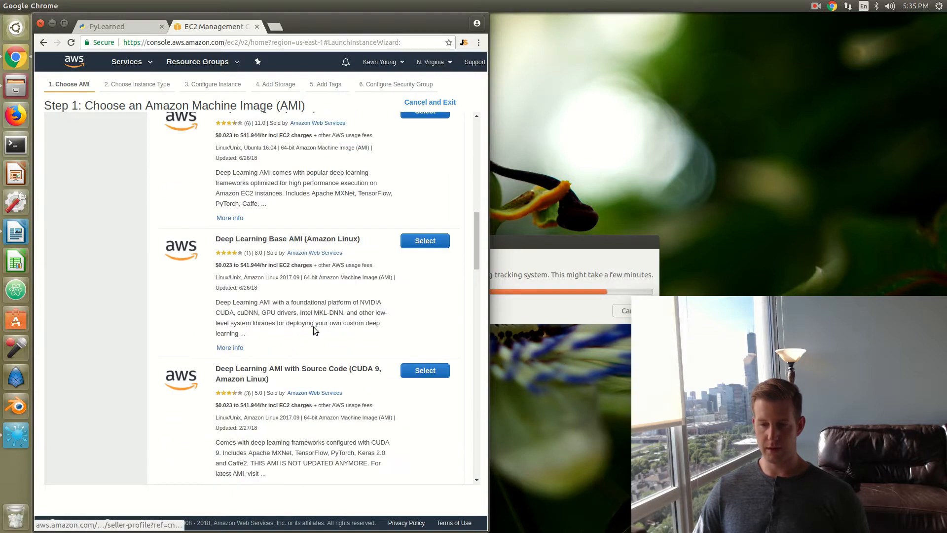
{"action": "scroll", "coordinate": [302, 448], "scroll_direction": "up", "scroll_amount": 1}
{"action": "scroll", "coordinate": [302, 450], "scroll_direction": "down", "scroll_amount": 2}
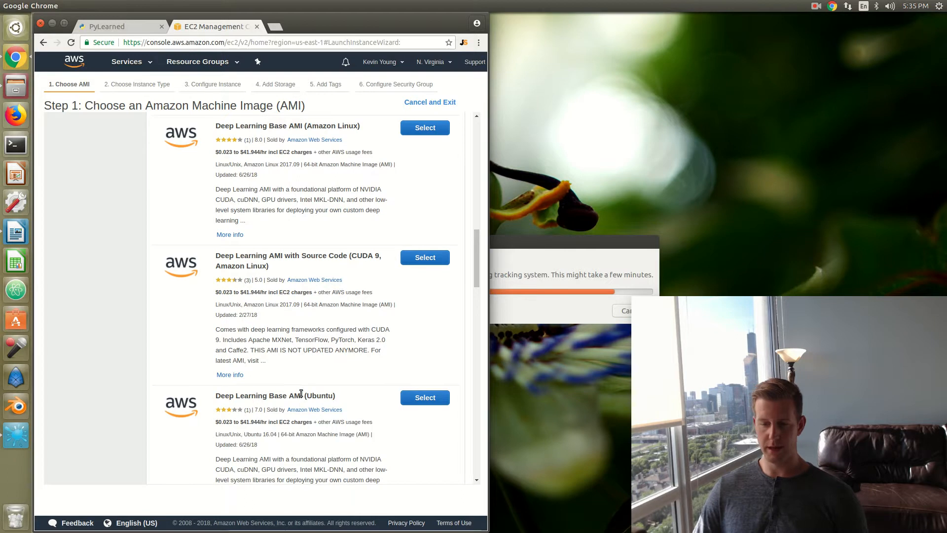
{"action": "scroll", "coordinate": [301, 394], "scroll_direction": "up", "scroll_amount": 4}
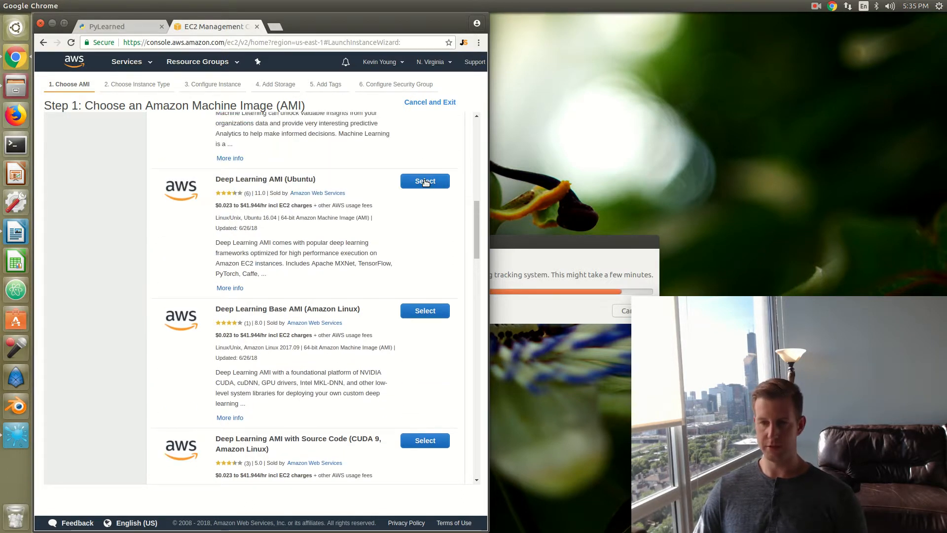
Step: Choose the Deep Learning AMI (Ubuntu), maximize the browser window and continue past the image's pricing details
{"action": "left_click", "coordinate": [426, 182]}
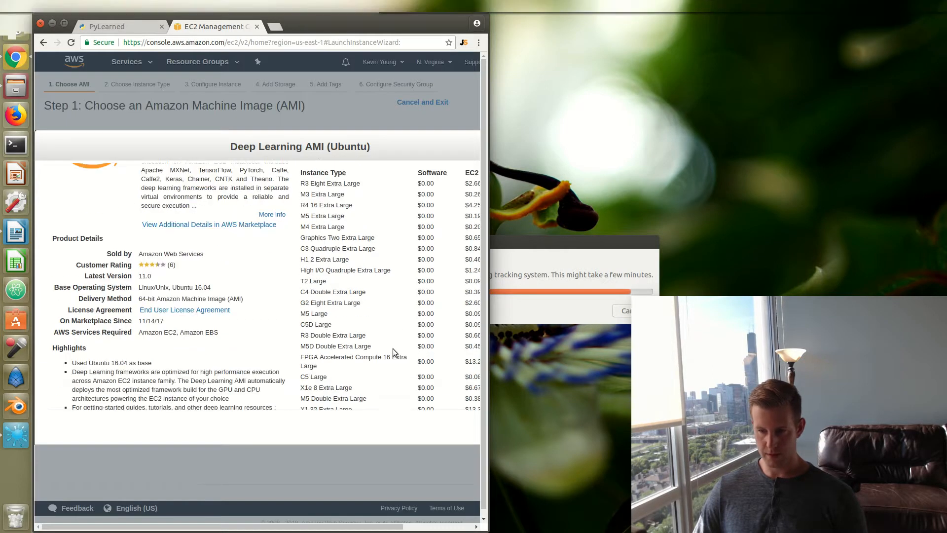
{"action": "scroll", "coordinate": [393, 342], "scroll_direction": "down", "scroll_amount": 8}
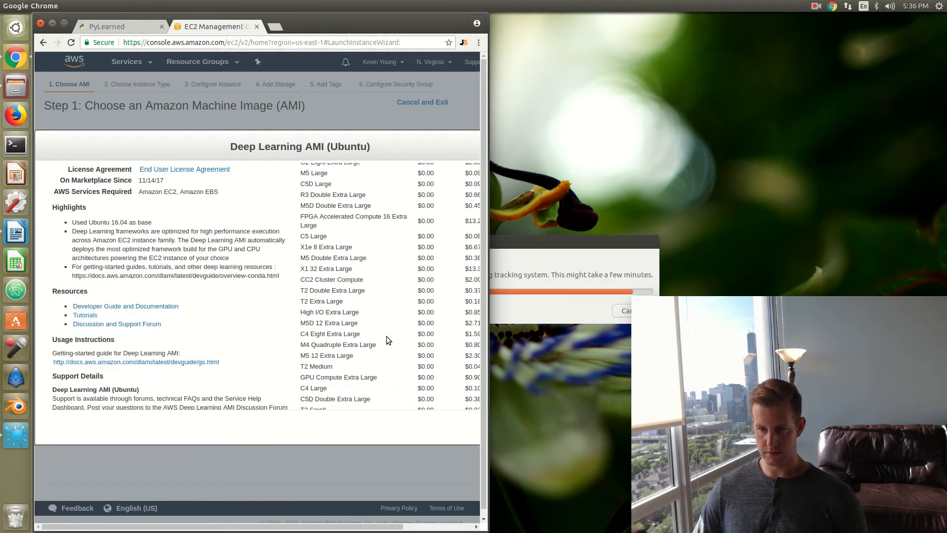
{"action": "left_click", "coordinate": [64, 23]}
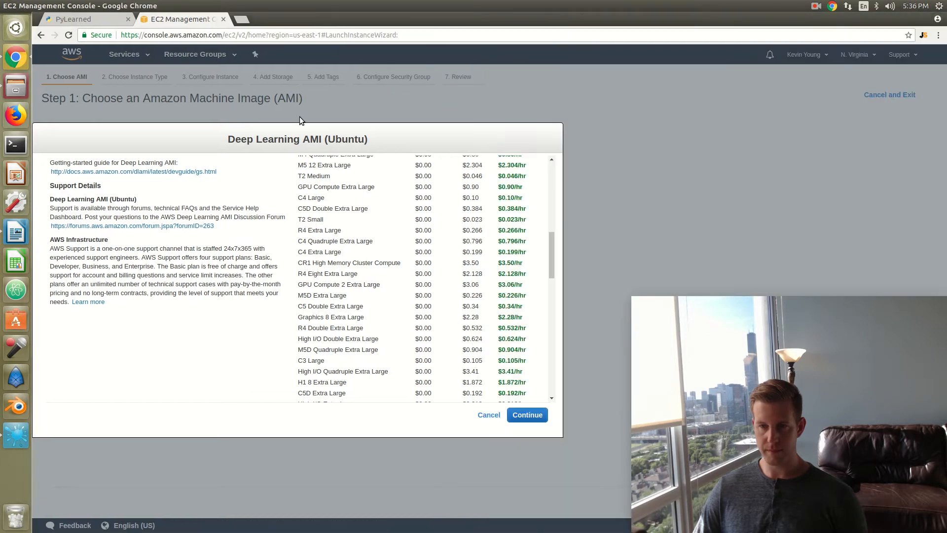
{"action": "scroll", "coordinate": [382, 254], "scroll_direction": "up", "scroll_amount": 5}
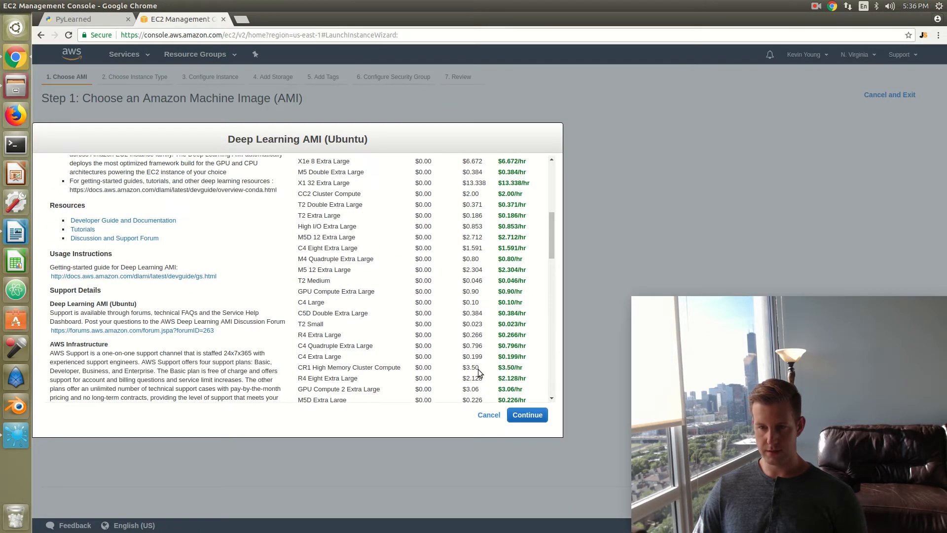
{"action": "left_click", "coordinate": [524, 416]}
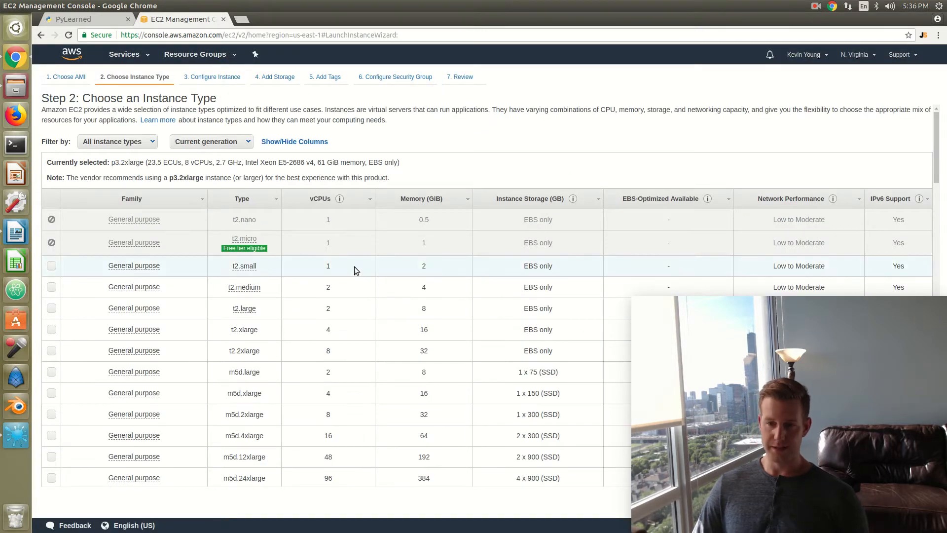
Step: Look through the instance types, then restore the browser window and dock it to the left half of the desktop
{"action": "scroll", "coordinate": [360, 262], "scroll_direction": "down", "scroll_amount": 3}
{"action": "scroll", "coordinate": [365, 262], "scroll_direction": "down", "scroll_amount": 9}
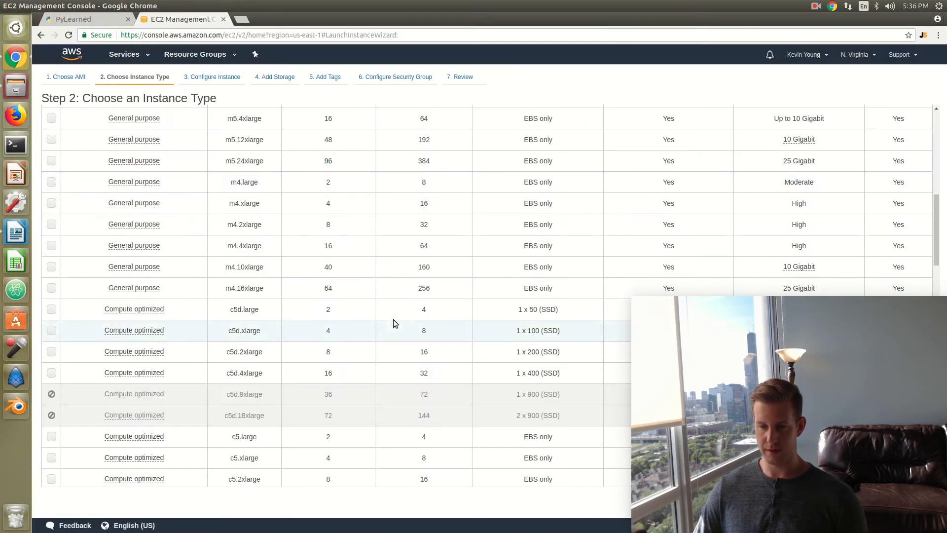
{"action": "scroll", "coordinate": [393, 316], "scroll_direction": "down", "scroll_amount": 6}
{"action": "scroll", "coordinate": [394, 317], "scroll_direction": "down", "scroll_amount": 20}
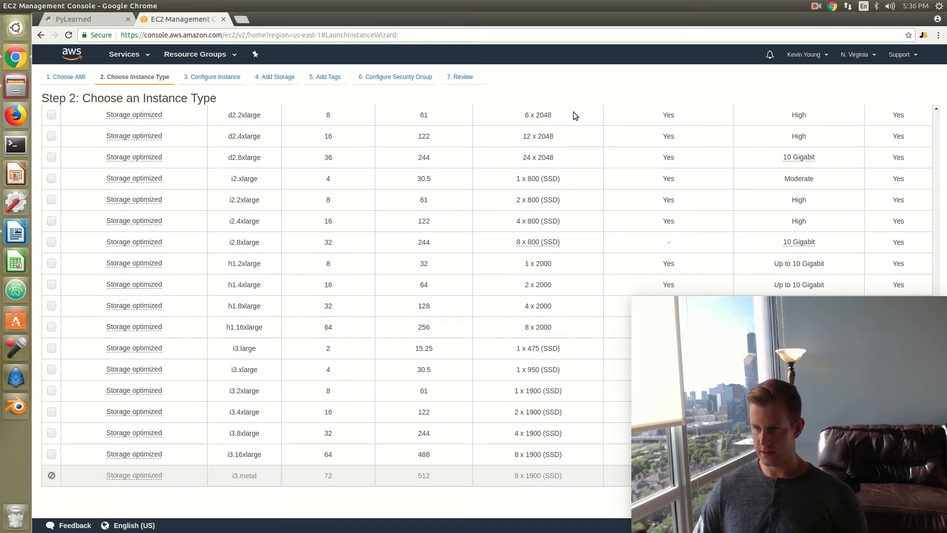
{"action": "double_click", "coordinate": [608, 16]}
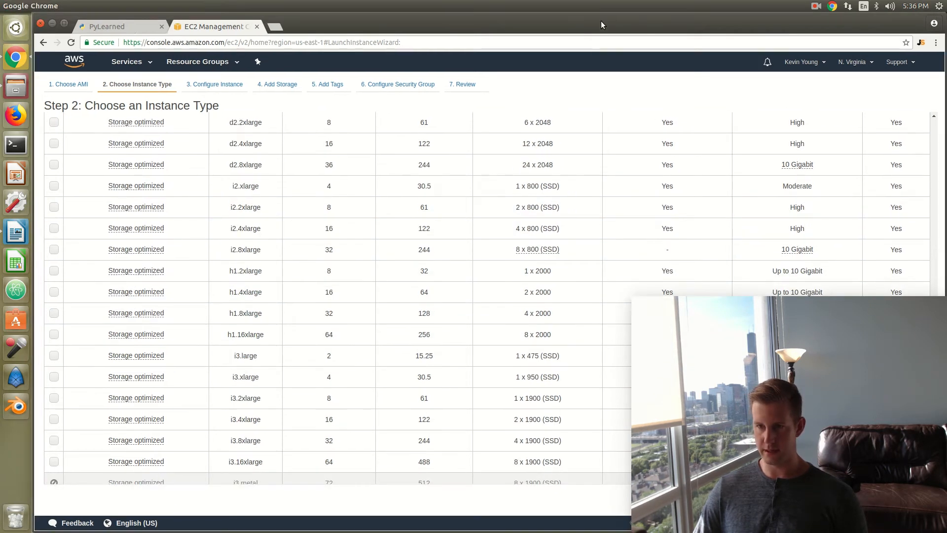
{"action": "left_click_drag", "start_coordinate": [590, 24], "coordinate": [4, 7]}
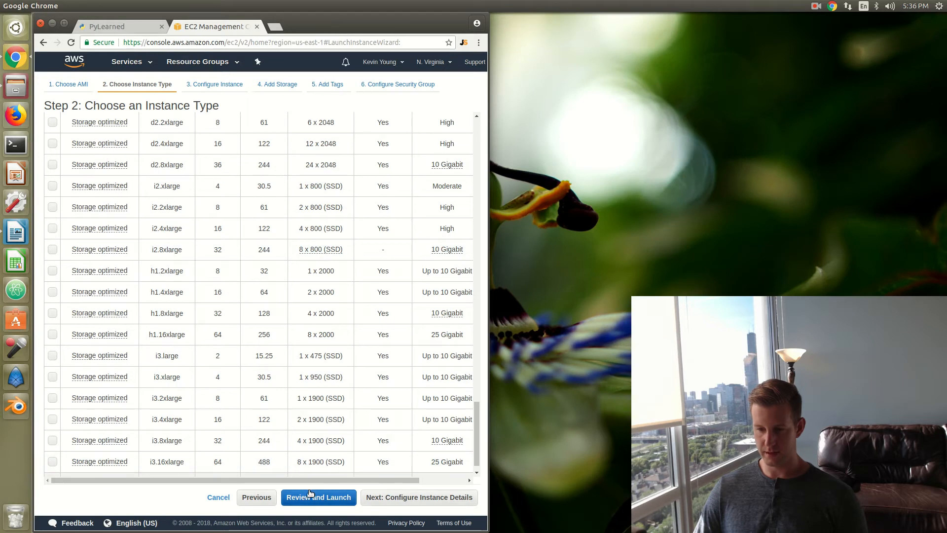
Step: Select the GPU compute p2.xlarge instance type
{"action": "scroll", "coordinate": [215, 375], "scroll_direction": "up", "scroll_amount": 15}
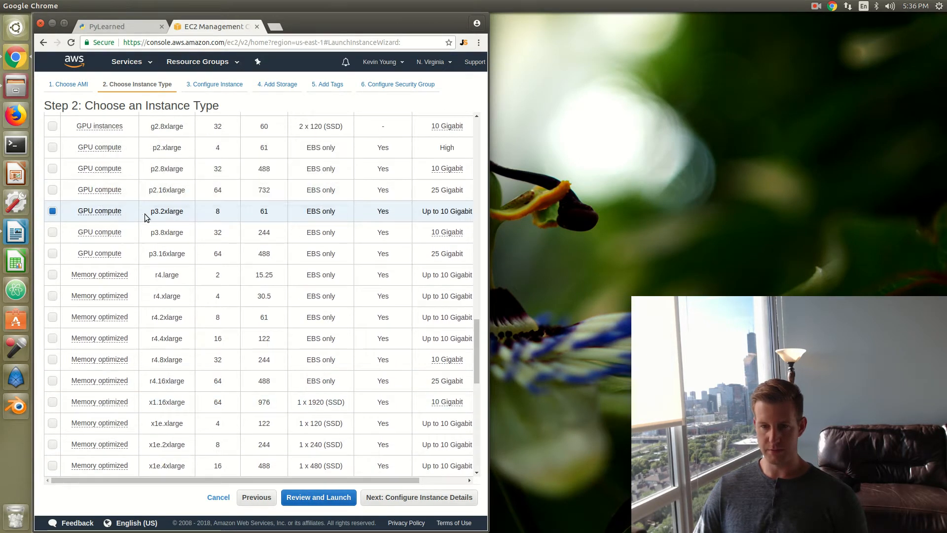
{"action": "left_click", "coordinate": [52, 191]}
{"action": "scroll", "coordinate": [54, 197], "scroll_direction": "up", "scroll_amount": 2}
{"action": "left_click", "coordinate": [52, 199]}
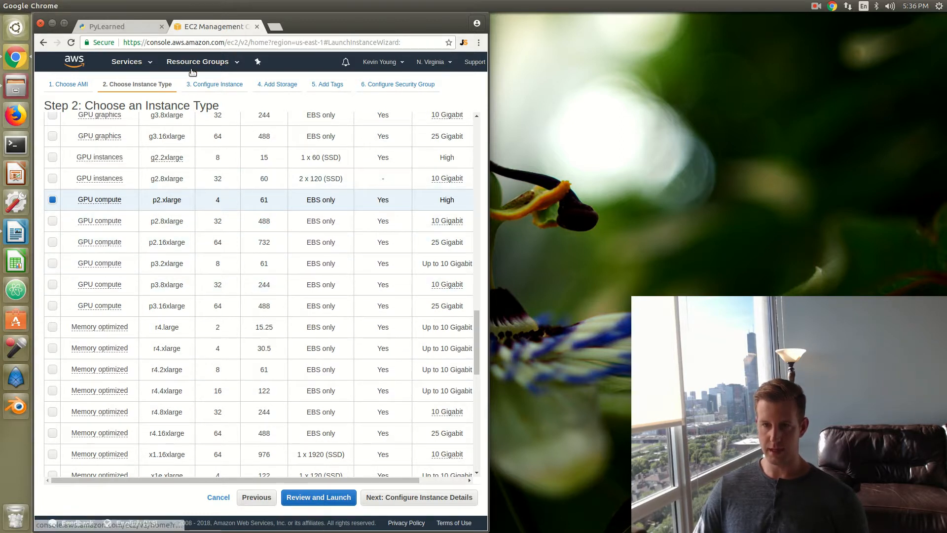
Step: Go through the instance details and storage settings, leaving their defaults, and proceed to the launch review
{"action": "left_click", "coordinate": [207, 84]}
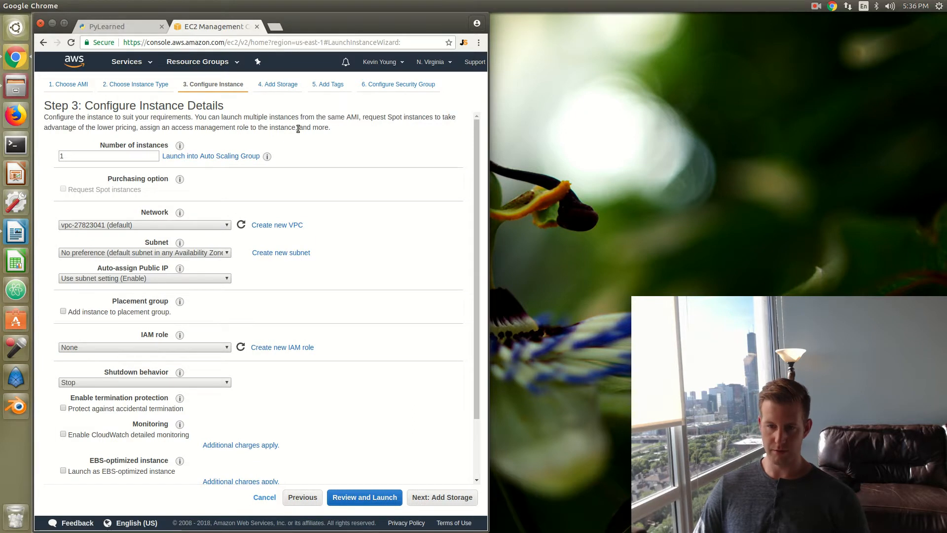
{"action": "left_click", "coordinate": [274, 84]}
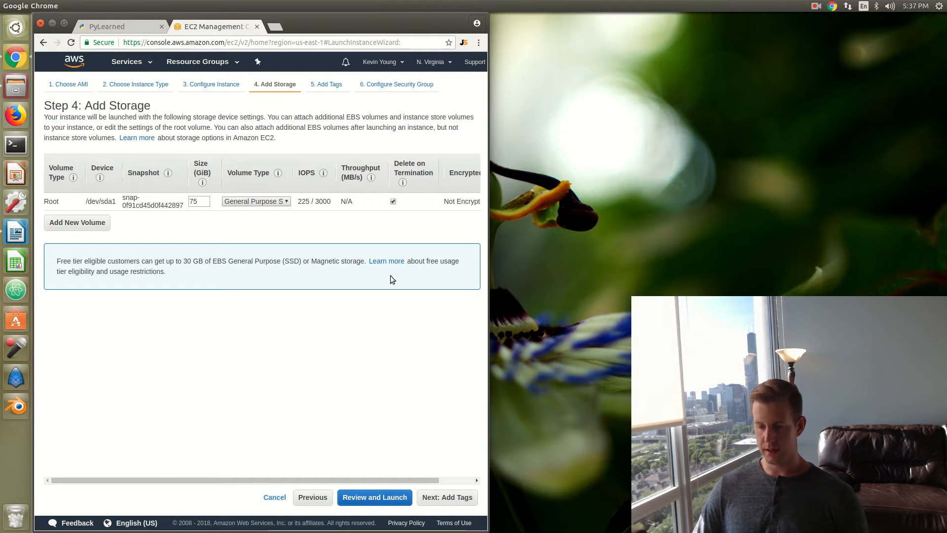
{"action": "left_click", "coordinate": [374, 499]}
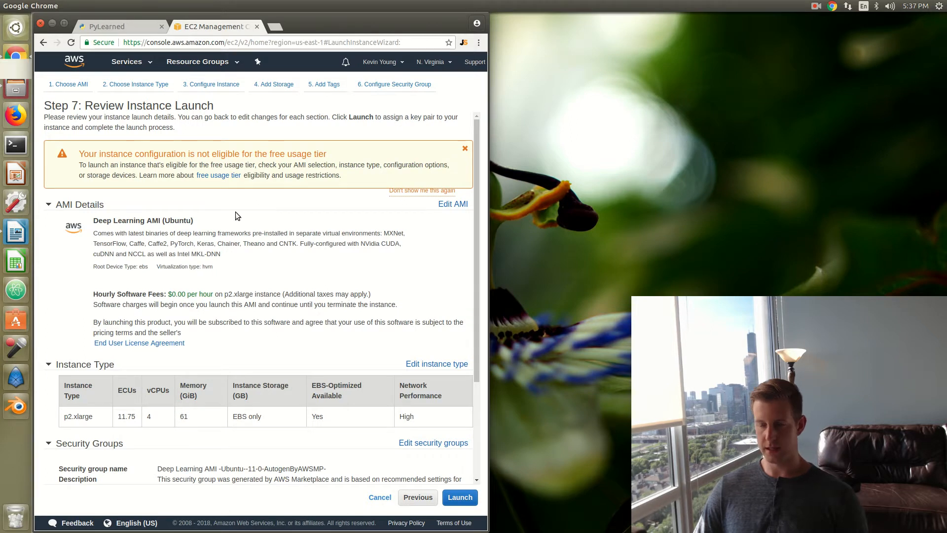
Step: Review the launch summary, checking the AMI details, software fees, instance type and security group
{"action": "scroll", "coordinate": [235, 211], "scroll_direction": "down", "scroll_amount": 3}
{"action": "scroll", "coordinate": [236, 214], "scroll_direction": "up", "scroll_amount": 2}
{"action": "scroll", "coordinate": [237, 214], "scroll_direction": "up", "scroll_amount": 1}
{"action": "scroll", "coordinate": [239, 217], "scroll_direction": "down", "scroll_amount": 3}
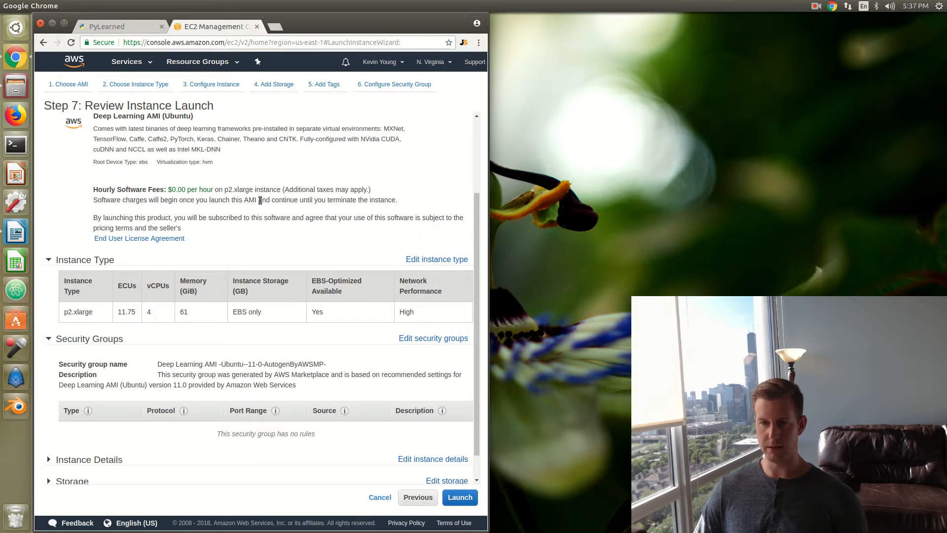
{"action": "scroll", "coordinate": [265, 217], "scroll_direction": "up", "scroll_amount": 2}
{"action": "scroll", "coordinate": [269, 217], "scroll_direction": "down", "scroll_amount": 2}
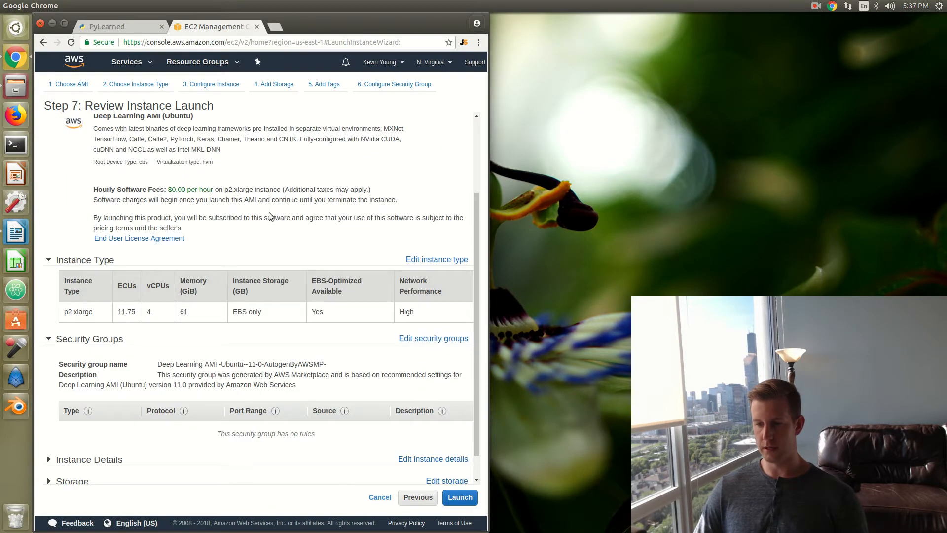
{"action": "scroll", "coordinate": [270, 217], "scroll_direction": "down", "scroll_amount": 1}
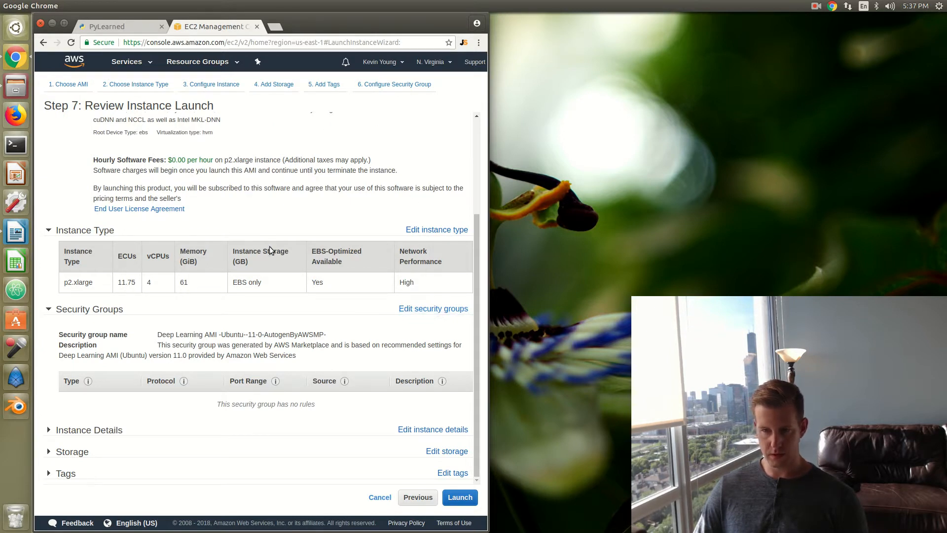
Step: Initiate the launch, create a new key pair named deeplearning and download its private key file
{"action": "left_click", "coordinate": [456, 496]}
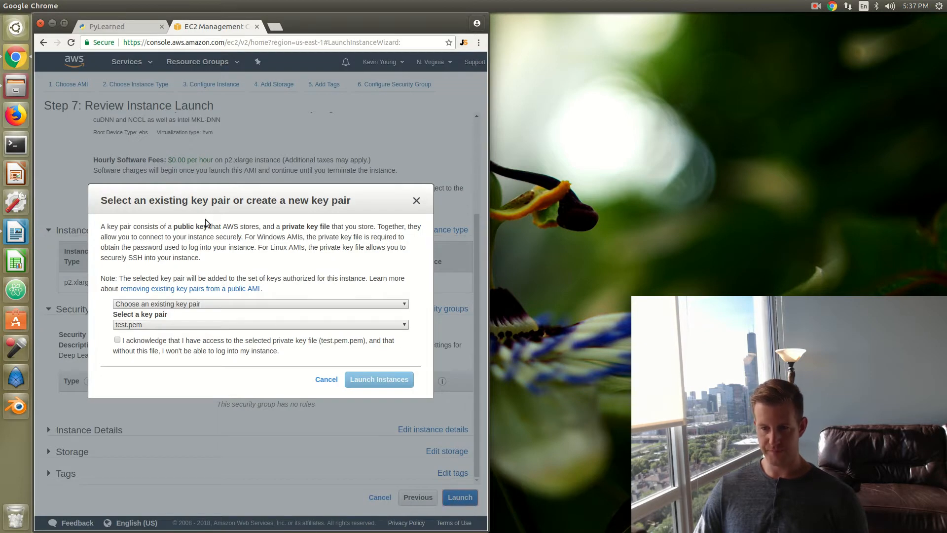
{"action": "left_click", "coordinate": [205, 304]}
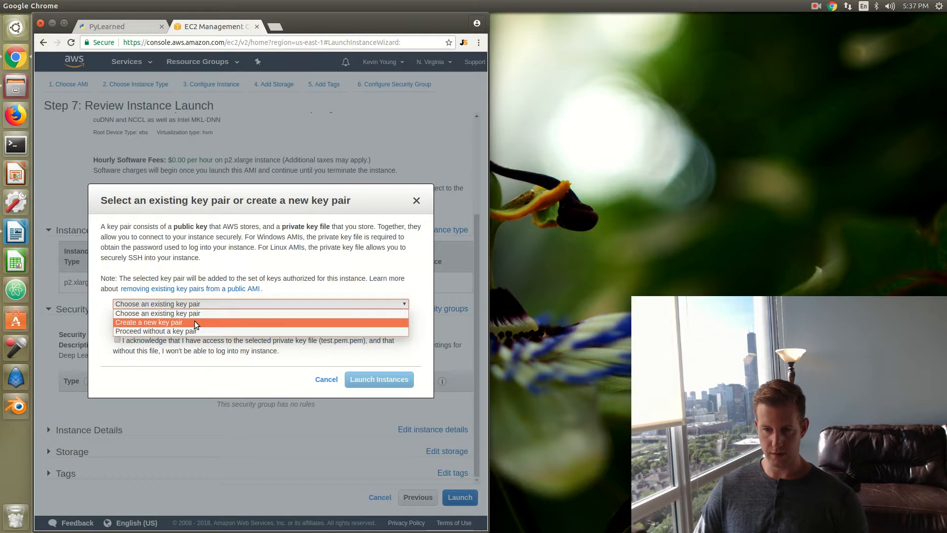
{"action": "left_click", "coordinate": [194, 322]}
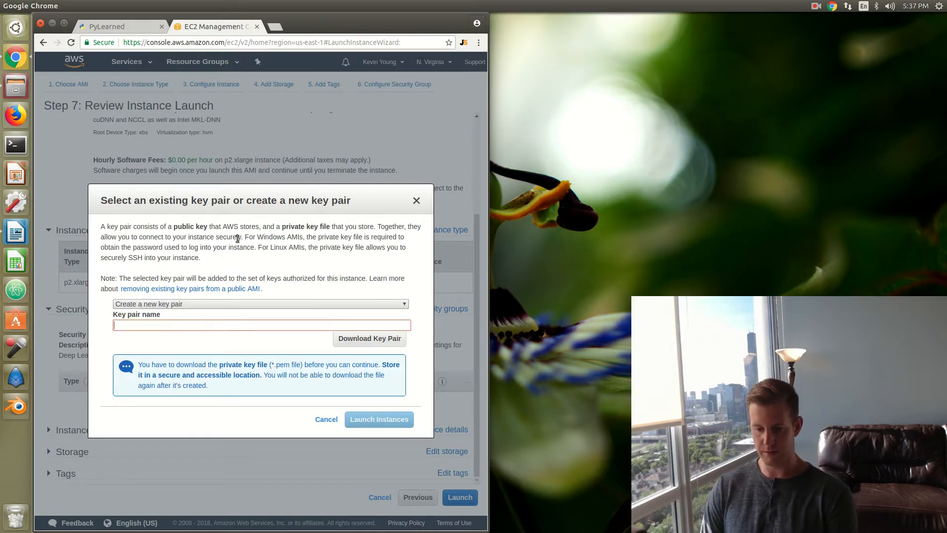
{"action": "type", "text": "deep"}
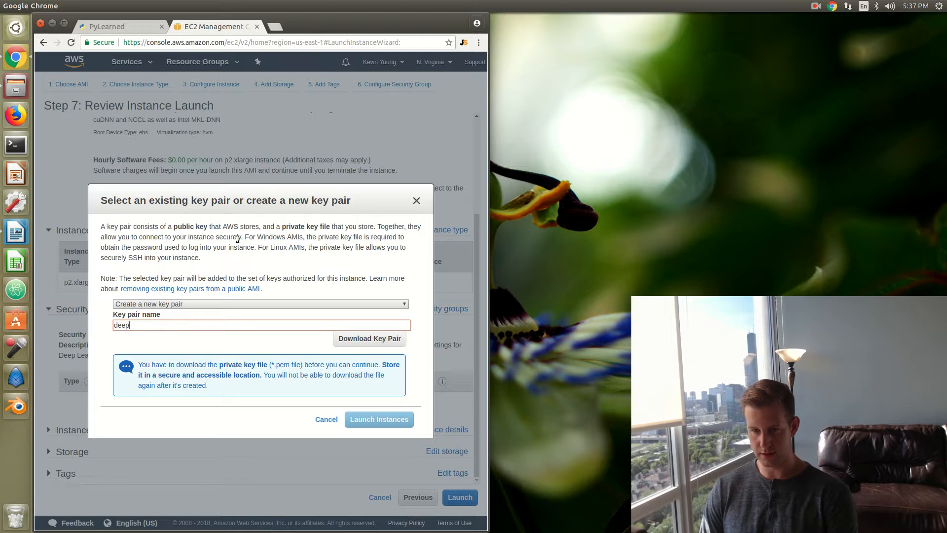
{"action": "type", "text": "learning"}
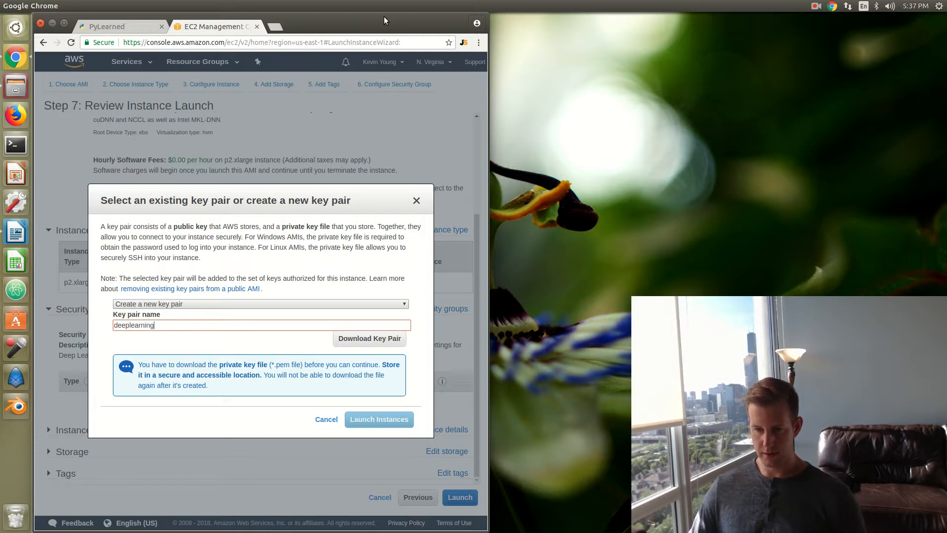
{"action": "left_click", "coordinate": [347, 341]}
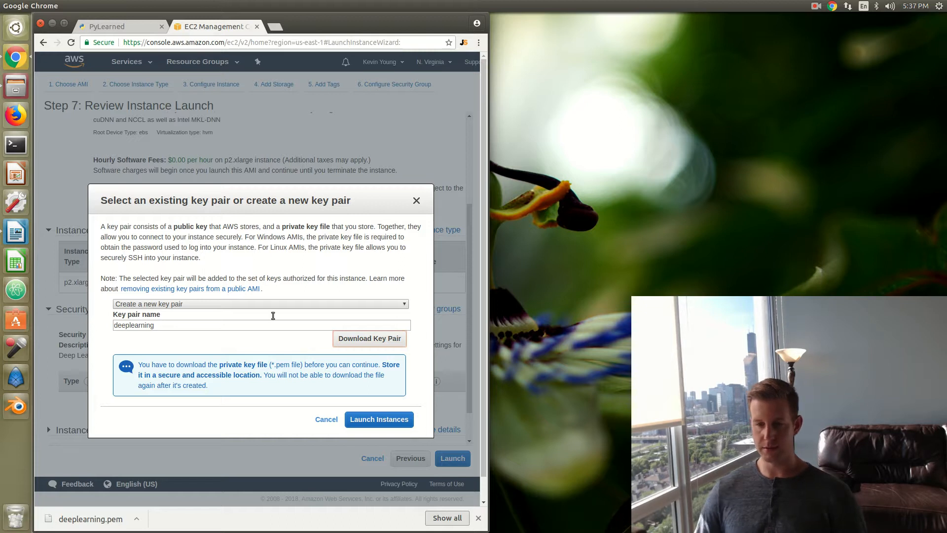
{"action": "left_click_drag", "start_coordinate": [253, 192], "coordinate": [249, 173]}
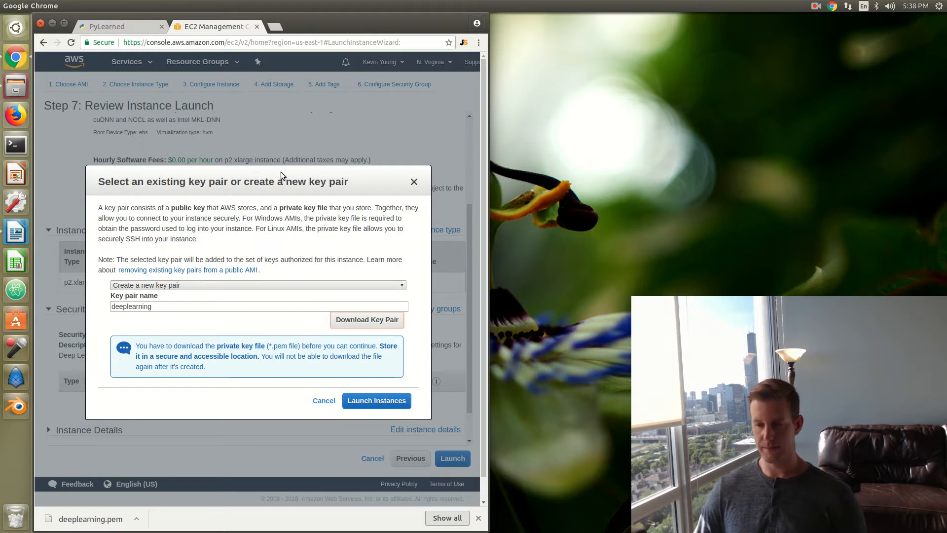
Step: Launch the instance with the new key pair and locate the downloaded deeplearning.pem in the Downloads folder of the file manager
{"action": "left_click", "coordinate": [354, 400]}
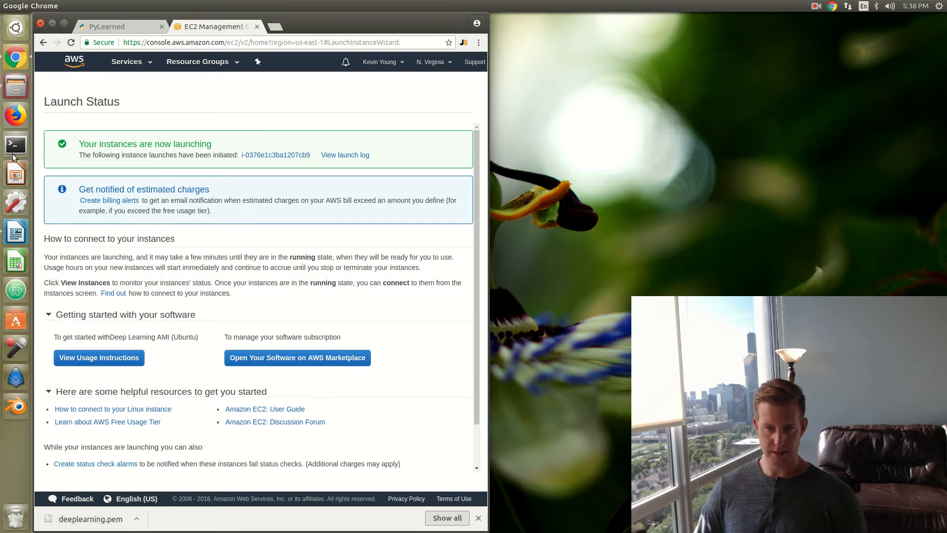
{"action": "left_click", "coordinate": [16, 86]}
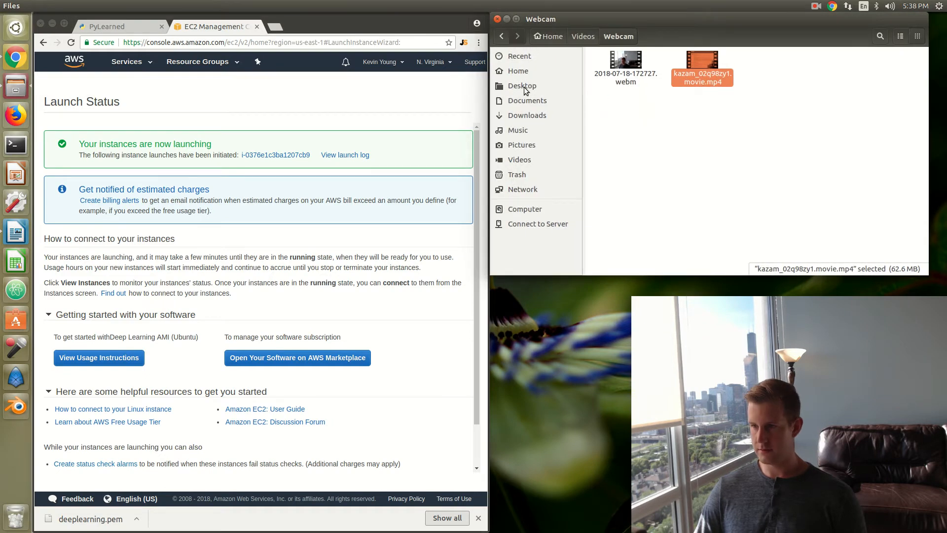
{"action": "left_click", "coordinate": [522, 160]}
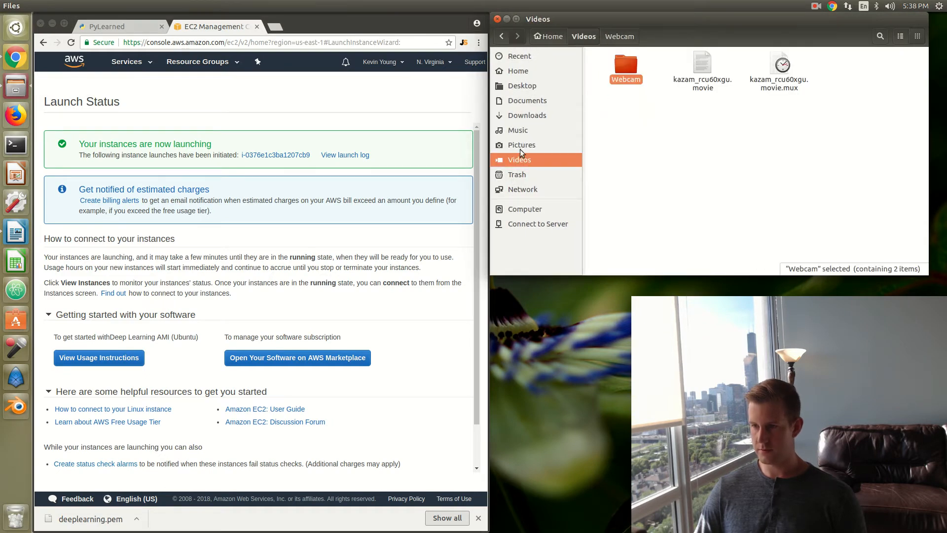
{"action": "left_click", "coordinate": [523, 117]}
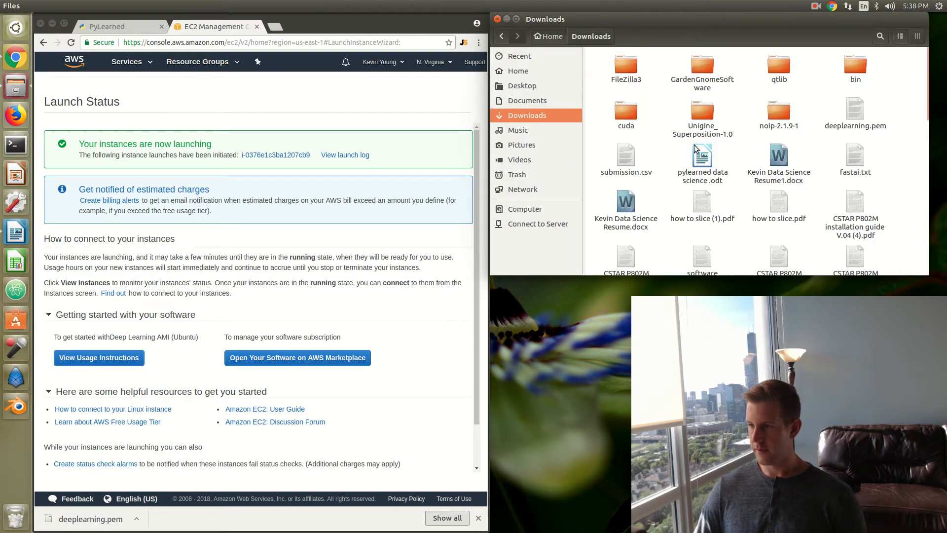
{"action": "left_click", "coordinate": [848, 115]}
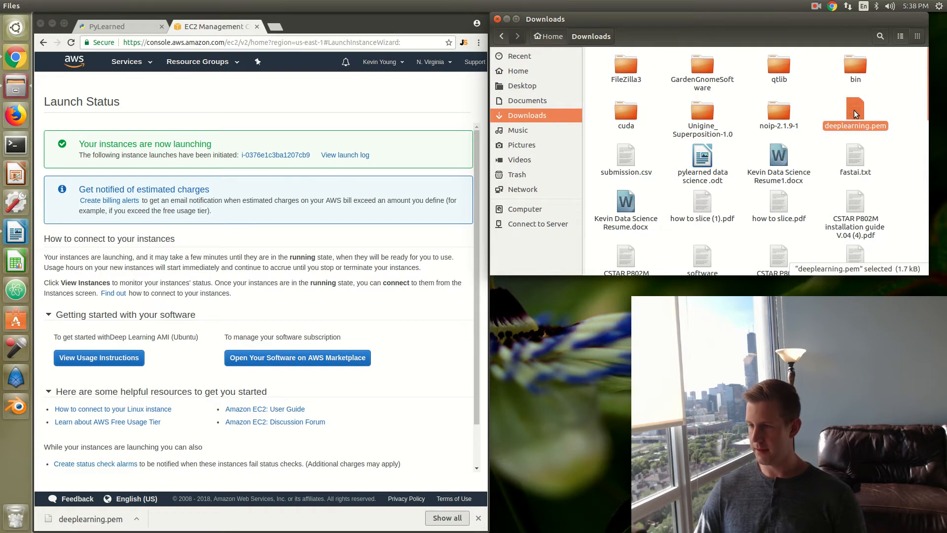
Step: Create a new folder named DL in the home directory
{"action": "left_click", "coordinate": [511, 71]}
{"action": "right_click", "coordinate": [891, 113]}
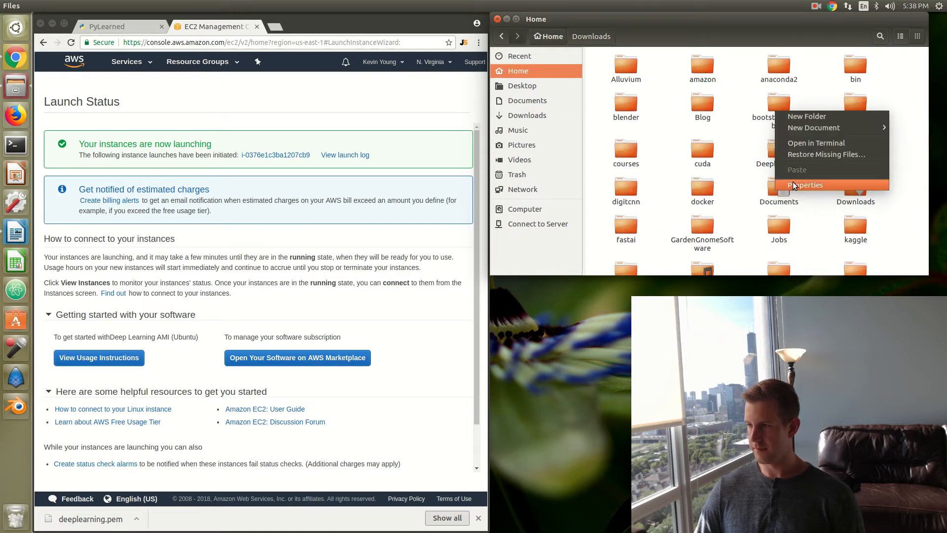
{"action": "left_click", "coordinate": [815, 118]}
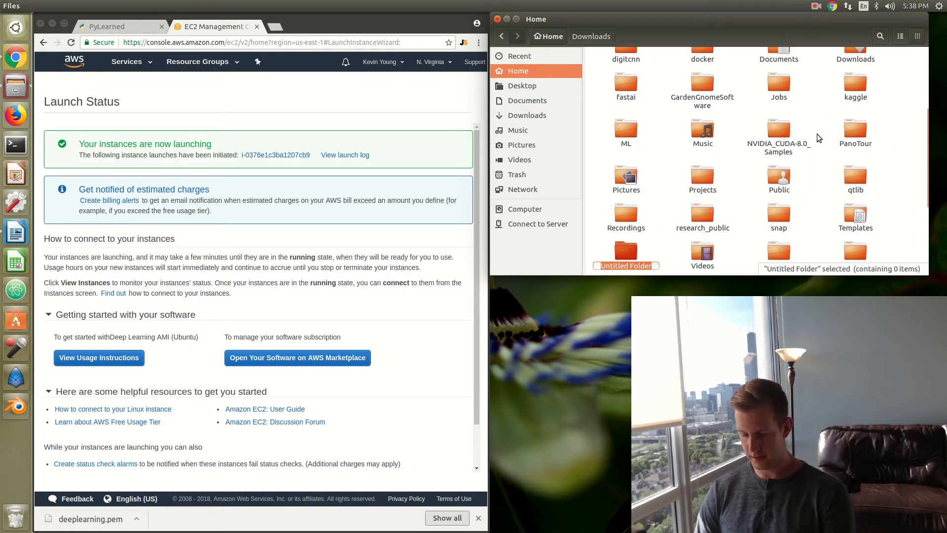
{"action": "type", "text": "Dep"}
{"action": "key", "text": "BackSpace"}
{"action": "key", "text": "BackSpace"}
{"action": "key", "text": "BackSpace"}
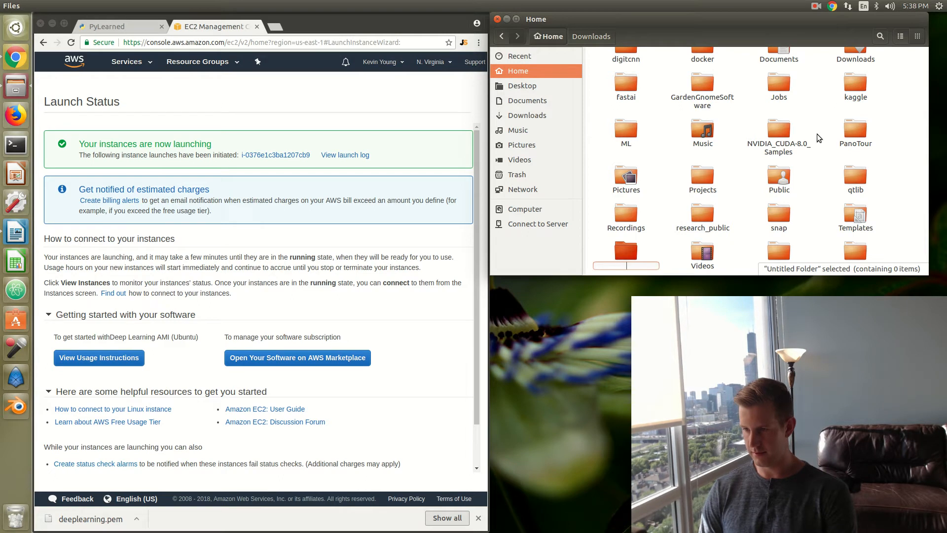
{"action": "type", "text": "DL"}
{"action": "key", "text": "Return"}
{"action": "scroll", "coordinate": [622, 234], "scroll_direction": "up", "scroll_amount": 5}
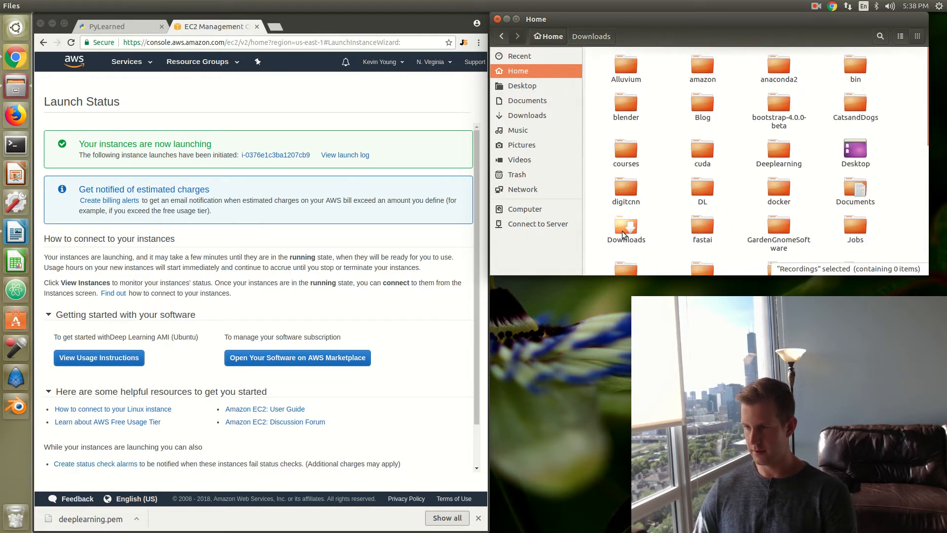
Step: Put the deeplearning.pem file from Downloads into the DL folder in the home directory
{"action": "left_click", "coordinate": [526, 116]}
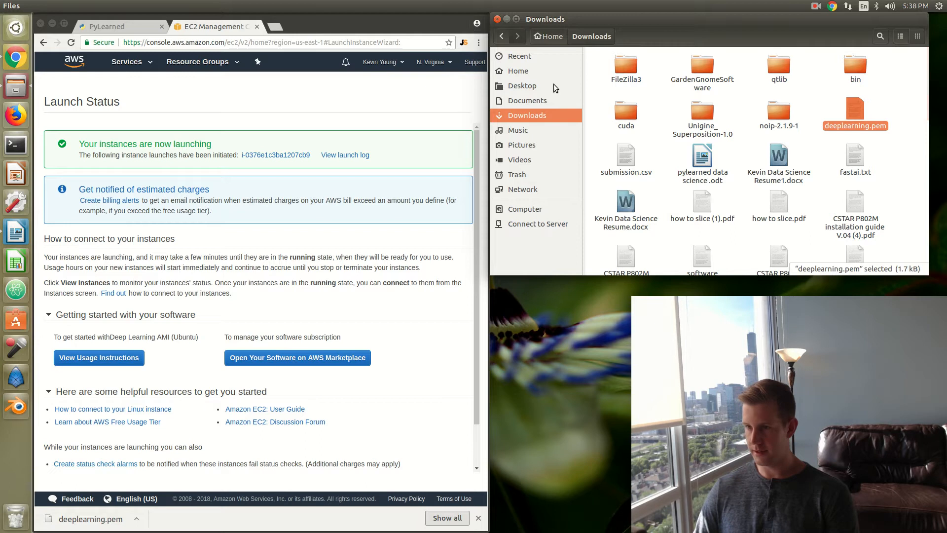
{"action": "left_click", "coordinate": [518, 71]}
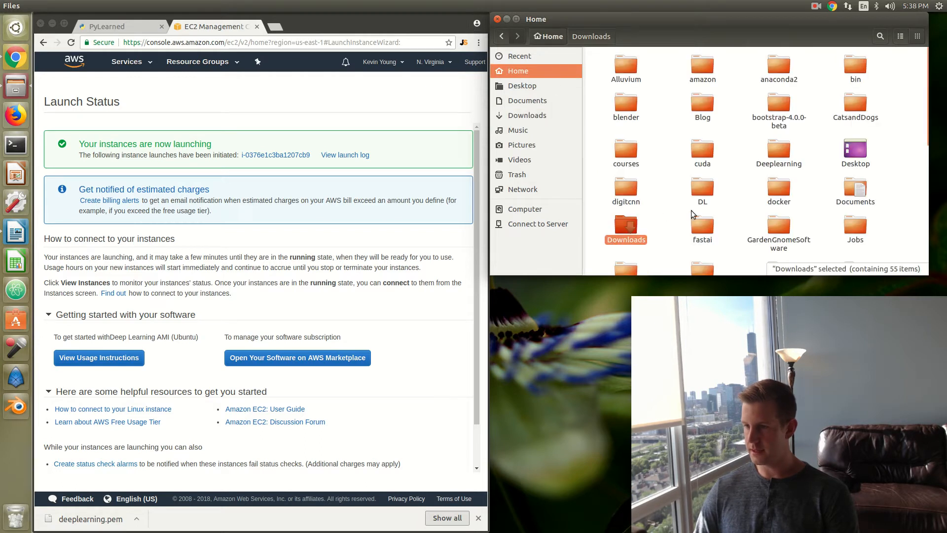
{"action": "double_click", "coordinate": [696, 185]}
{"action": "right_click", "coordinate": [656, 110]}
{"action": "left_click", "coordinate": [676, 169]}
{"action": "left_click", "coordinate": [678, 141]}
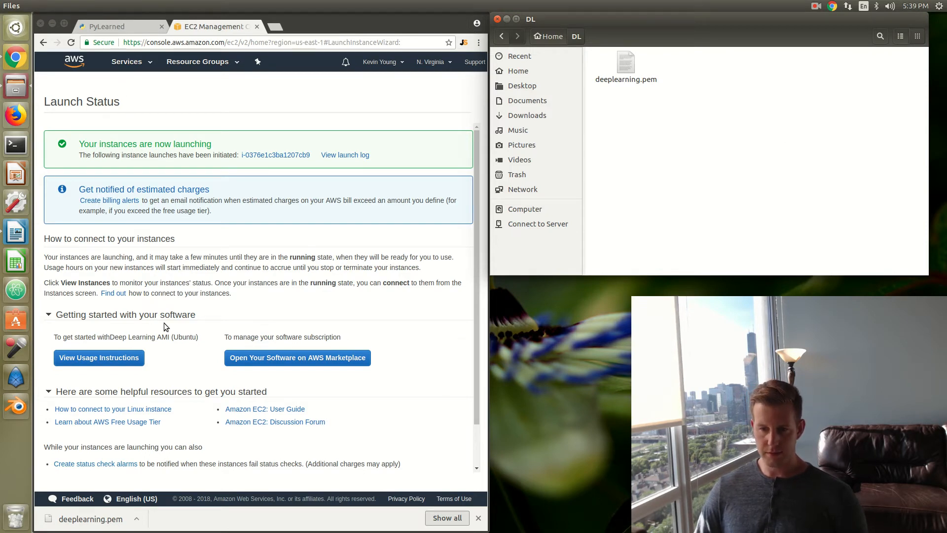
Step: Switch to the browser, view the EC2 instances list and select the running p2.xlarge instance
{"action": "scroll", "coordinate": [399, 315], "scroll_direction": "down", "scroll_amount": 2}
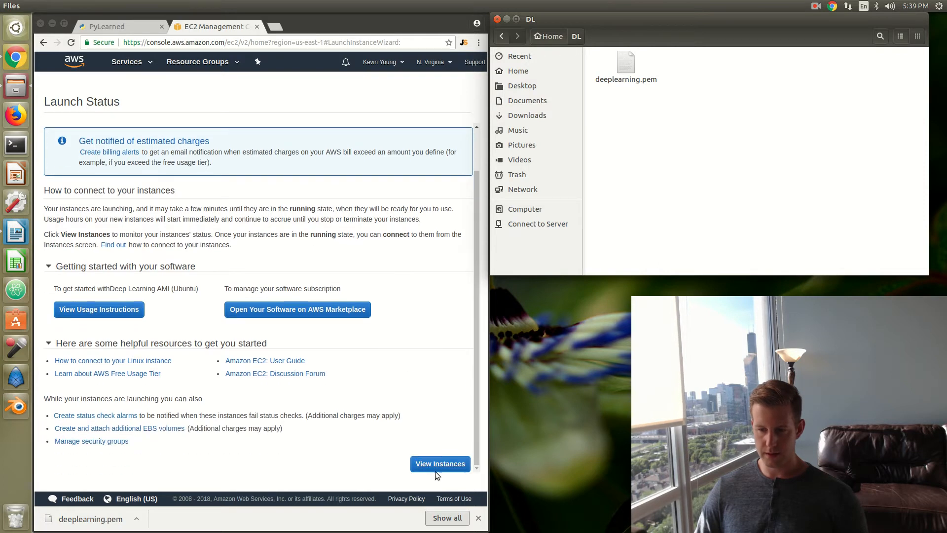
{"action": "left_click", "coordinate": [434, 466]}
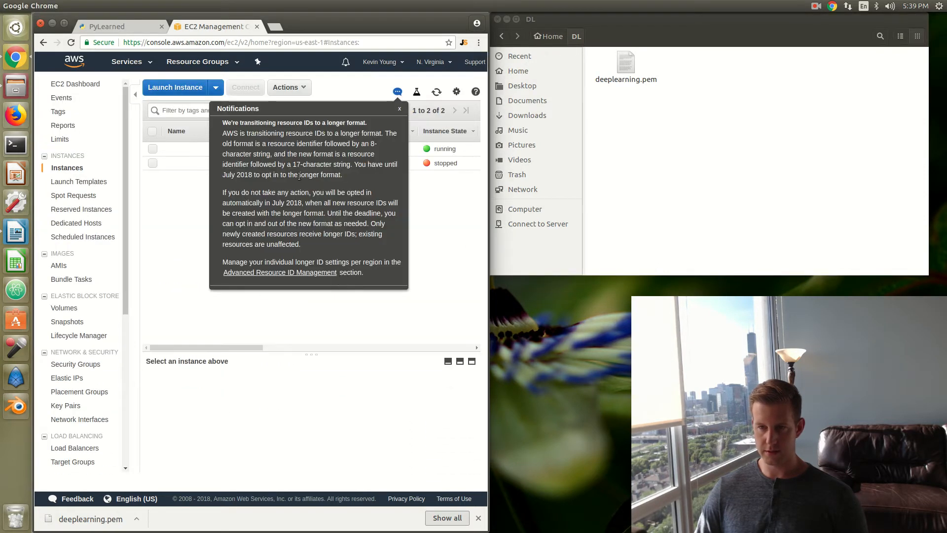
{"action": "left_click", "coordinate": [399, 109]}
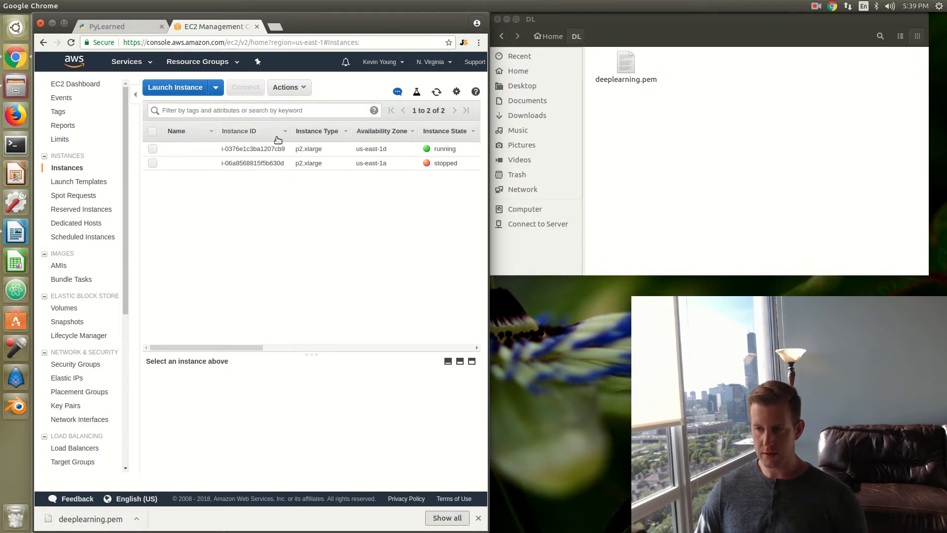
{"action": "left_click", "coordinate": [151, 148]}
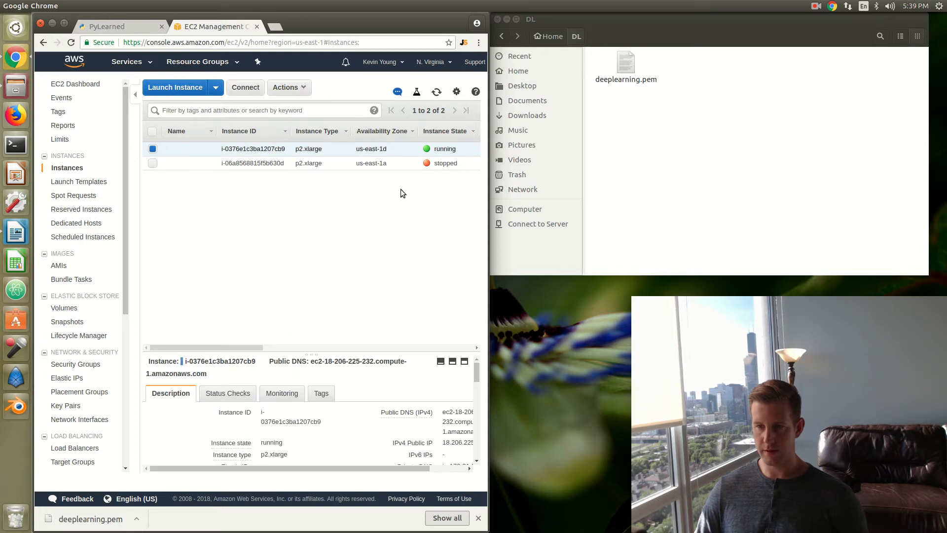
Step: Open the connection instructions for the running p2.xlarge instance
{"action": "right_click", "coordinate": [266, 145]}
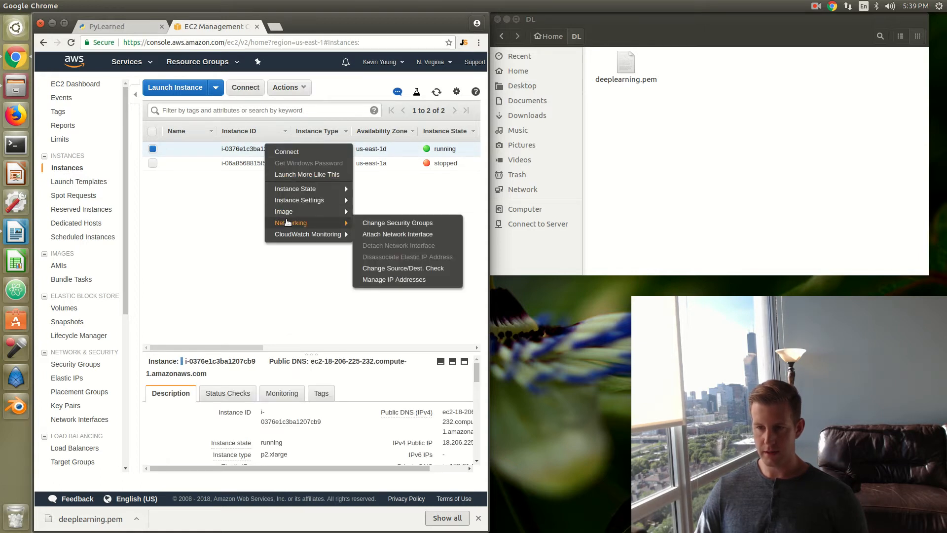
{"action": "mouse_move", "coordinate": [291, 205]}
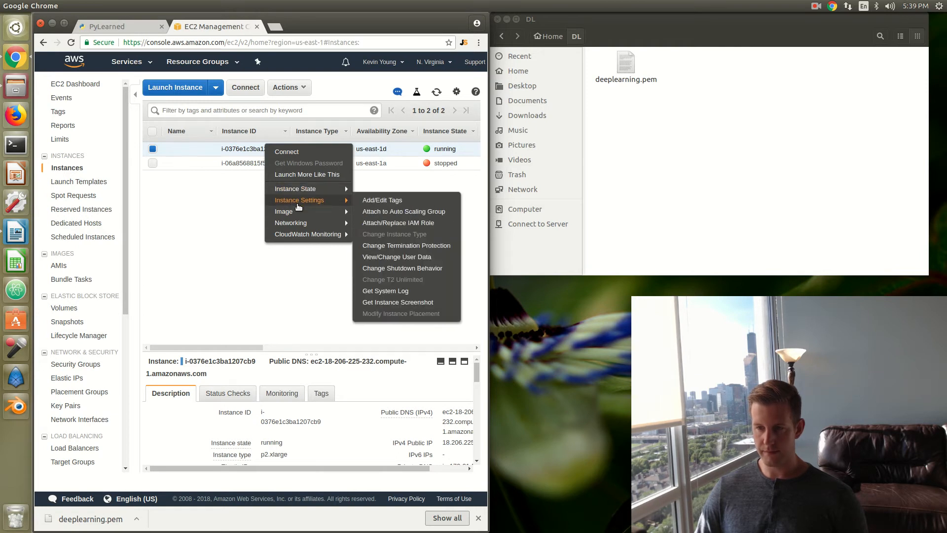
{"action": "mouse_move", "coordinate": [297, 235]}
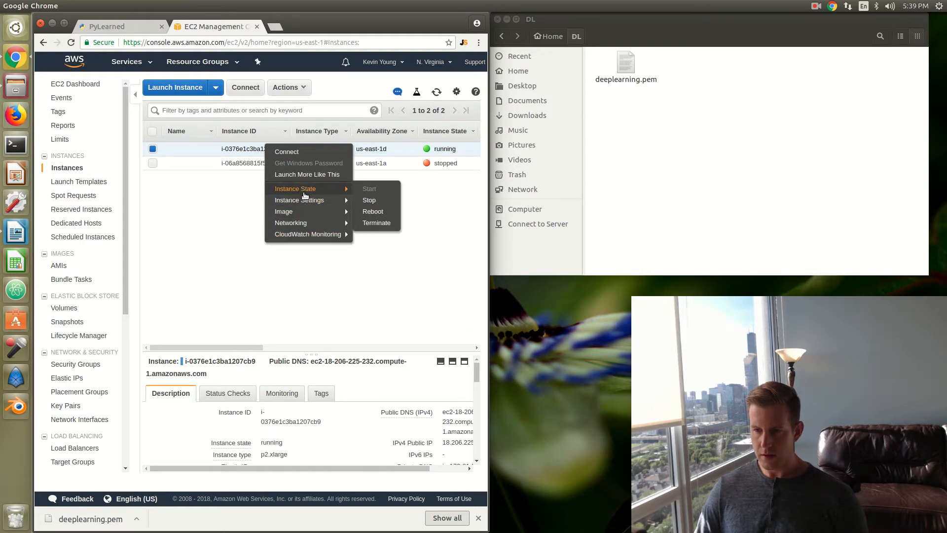
{"action": "left_click", "coordinate": [291, 152]}
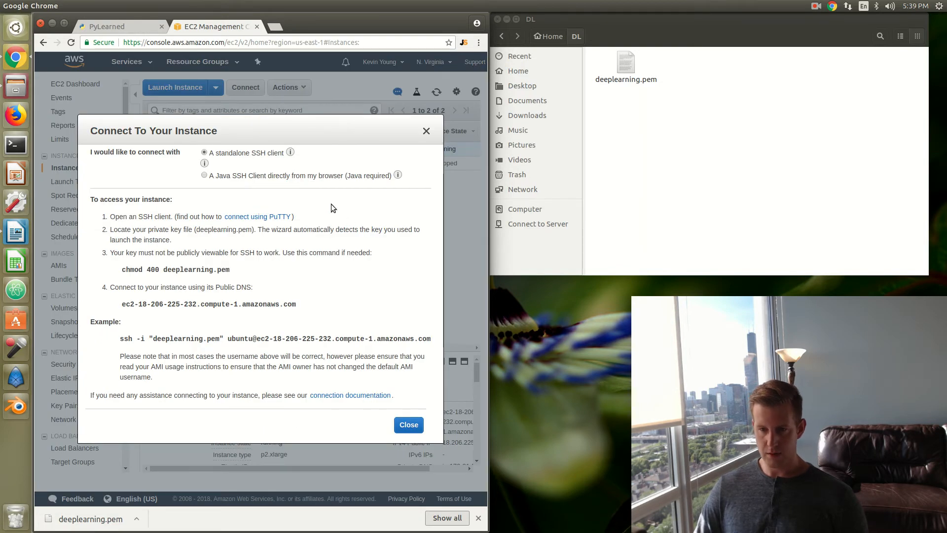
Step: Open a terminal window beside the browser and clear its output
{"action": "left_click", "coordinate": [15, 145]}
{"action": "left_click_drag", "start_coordinate": [580, 101], "coordinate": [576, 63]}
{"action": "type", "text": "clea"}
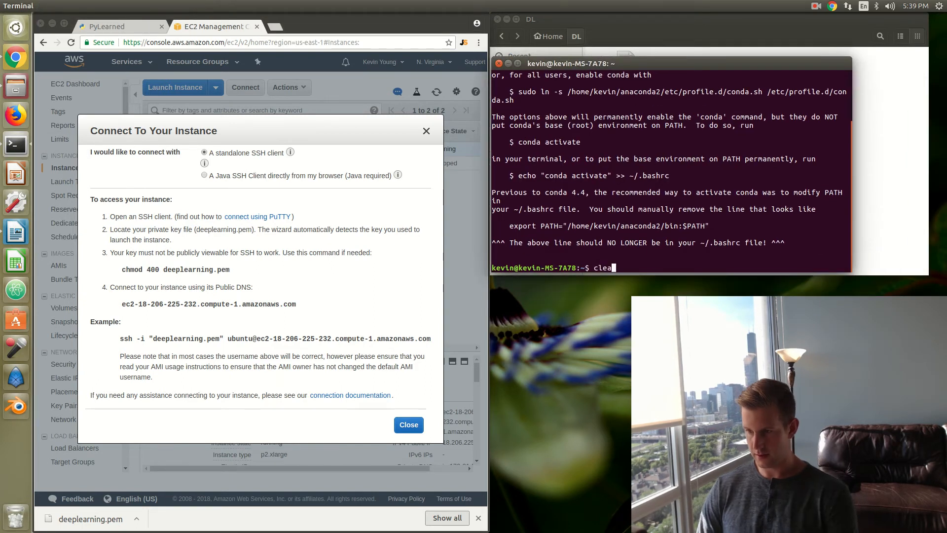
{"action": "type", "text": "r"}
{"action": "key", "text": "Return"}
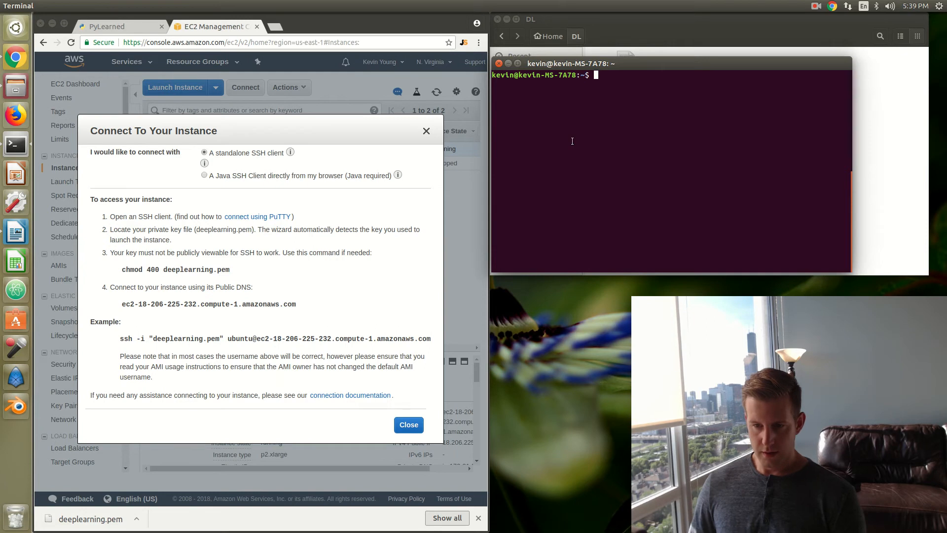
Step: Change the terminal's working directory to the DL folder
{"action": "type", "text": "cd "}
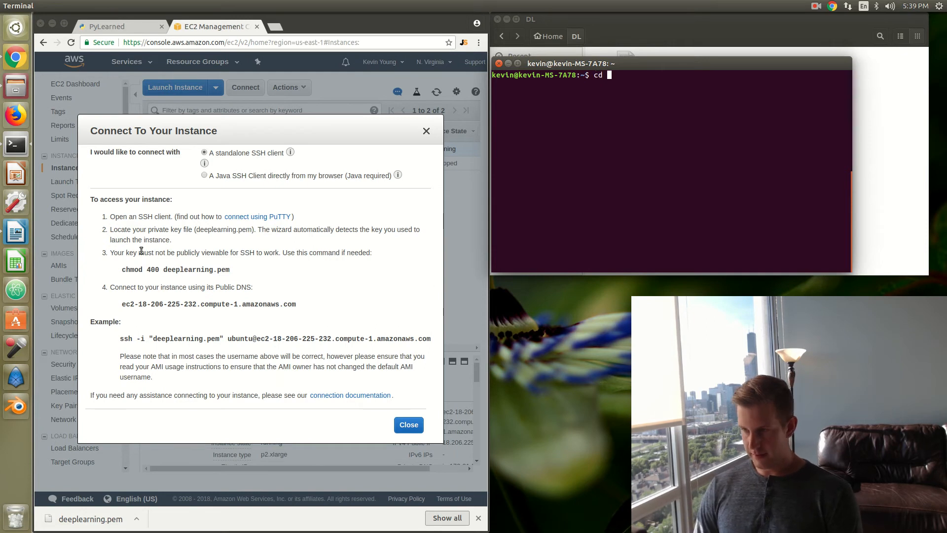
{"action": "type", "text": "DL"}
{"action": "key", "text": "Return"}
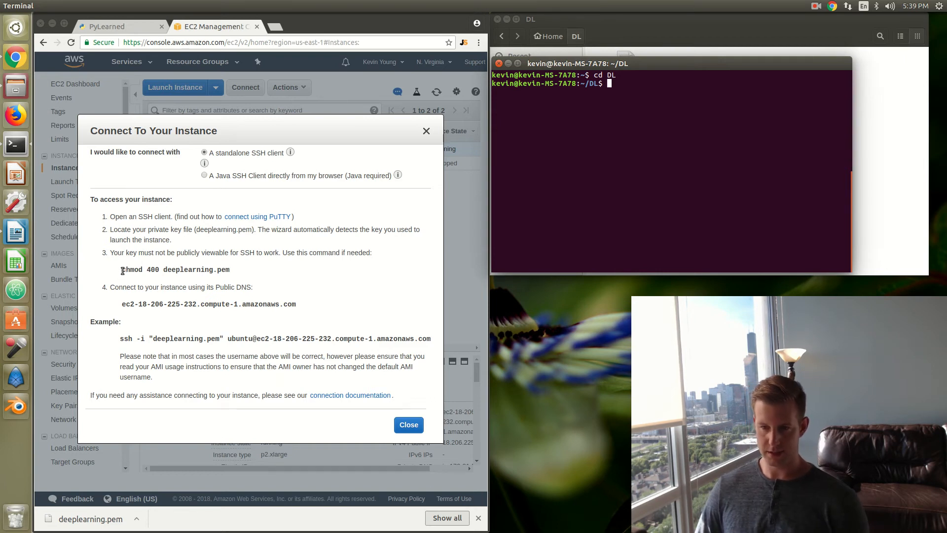
Step: Copy the command chmod 400 deeplearning.pem from the connection instructions and run it in the terminal
{"action": "left_click_drag", "start_coordinate": [123, 271], "coordinate": [255, 278]}
{"action": "right_click", "coordinate": [178, 272]}
{"action": "left_click", "coordinate": [193, 280]}
{"action": "left_click", "coordinate": [623, 84]}
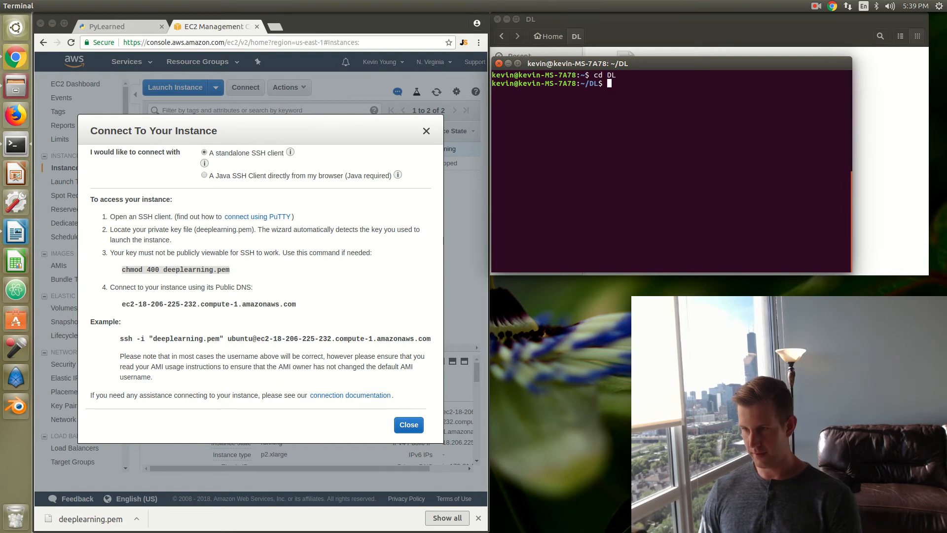
{"action": "right_click", "coordinate": [607, 87]}
{"action": "left_click", "coordinate": [625, 119]}
{"action": "key", "text": "Return"}
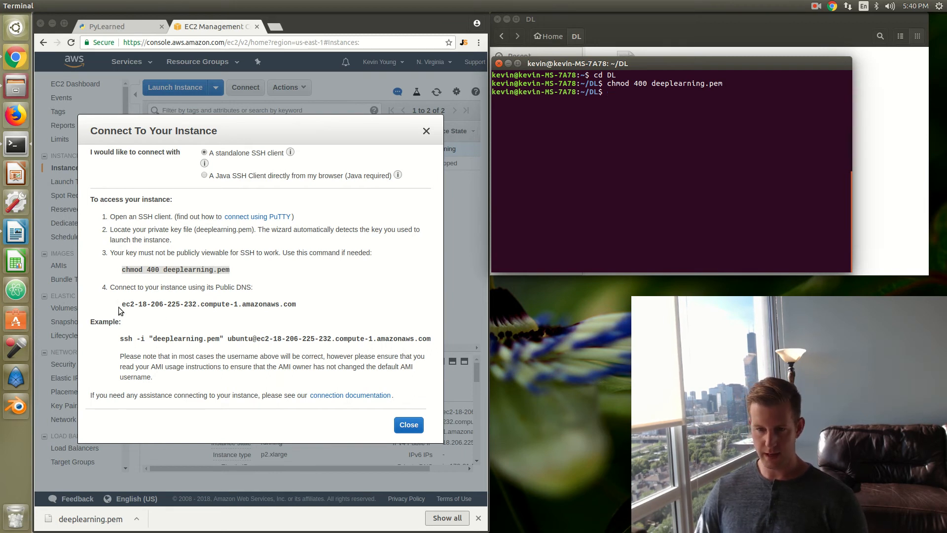
{"action": "left_click", "coordinate": [150, 314]}
{"action": "left_click_drag", "start_coordinate": [120, 340], "coordinate": [429, 341]}
{"action": "right_click", "coordinate": [384, 333]}
{"action": "left_click", "coordinate": [401, 342]}
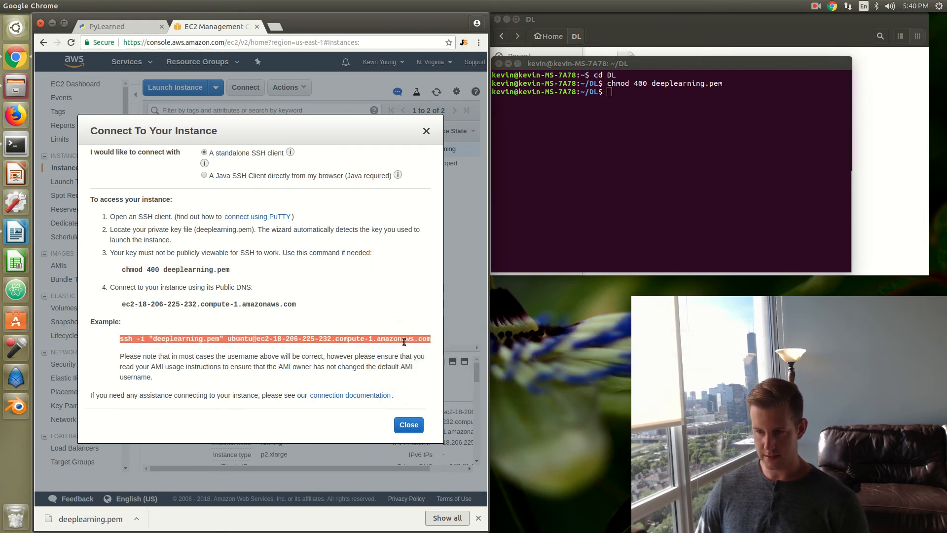
{"action": "right_click", "coordinate": [612, 96]}
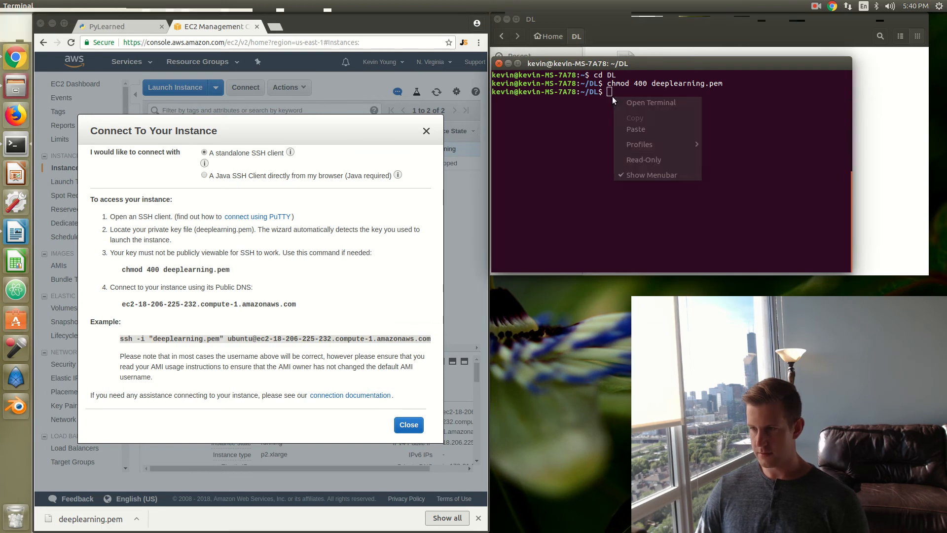
{"action": "left_click", "coordinate": [633, 129]}
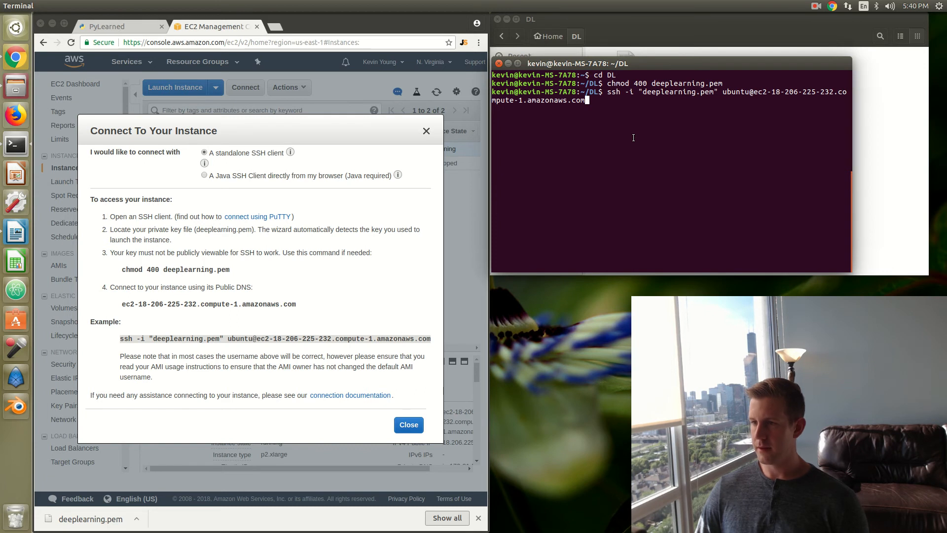
{"action": "key", "text": "Return"}
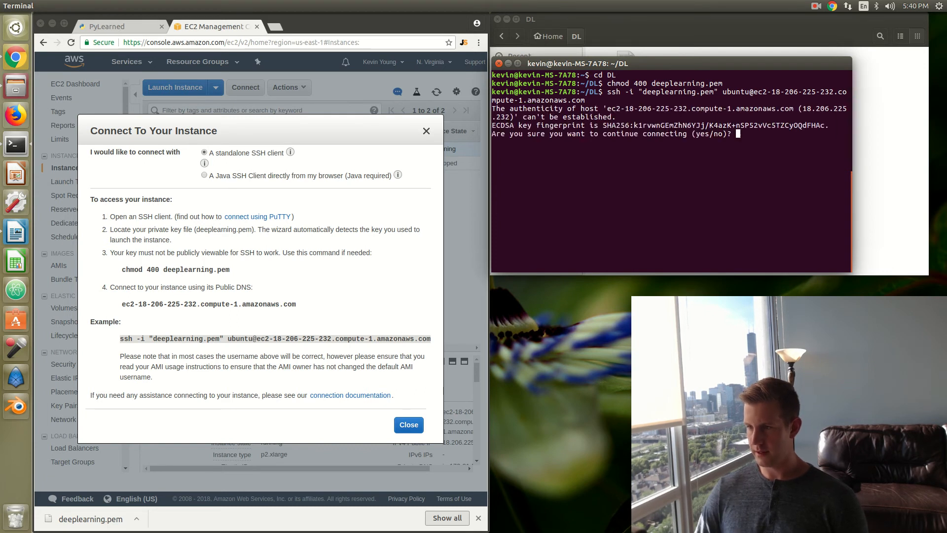
{"action": "type", "text": "yes"}
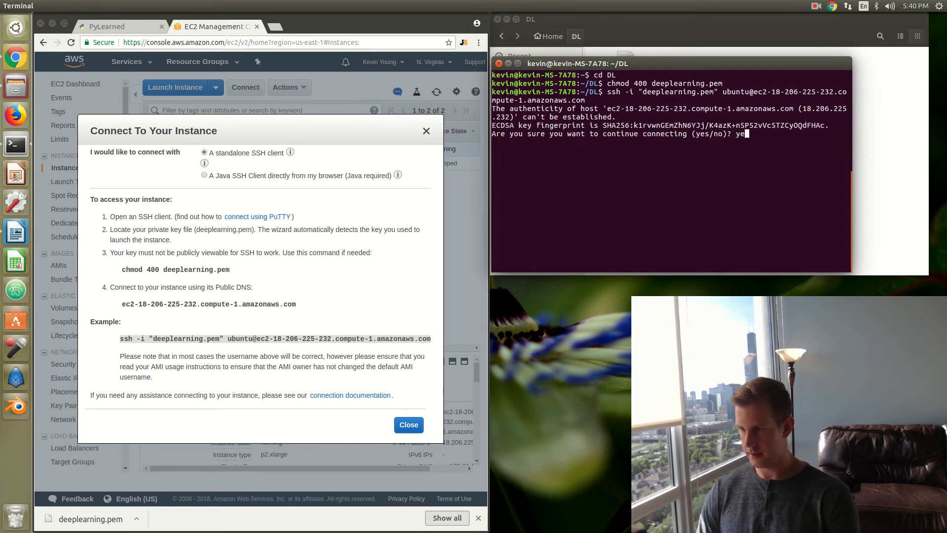
{"action": "key", "text": "Return"}
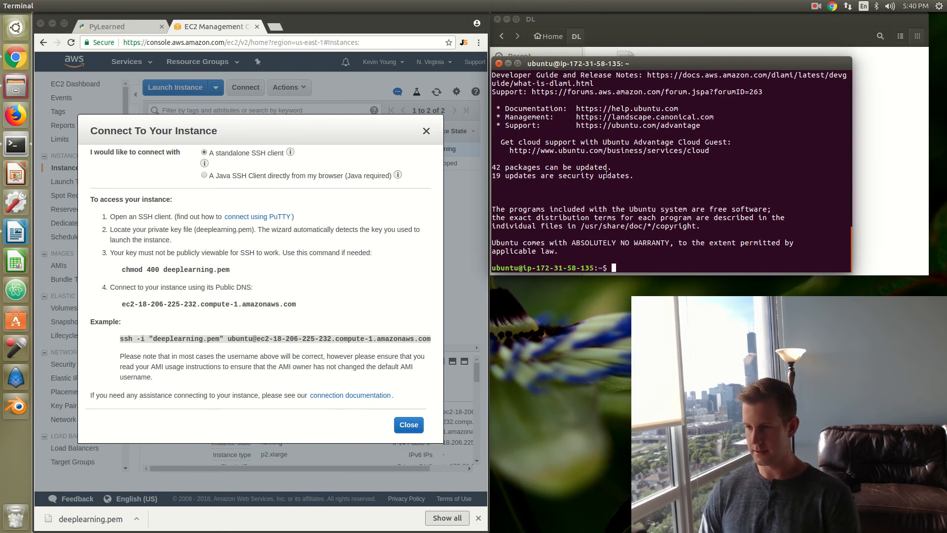
Step: List the contents of the remote instance's home directory with ls
{"action": "type", "text": "ls"}
{"action": "key", "text": "Return"}
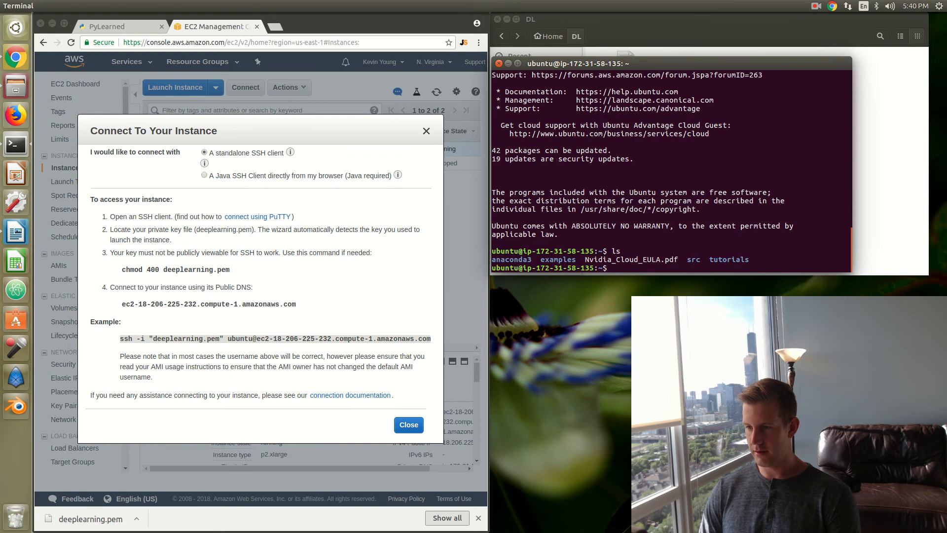